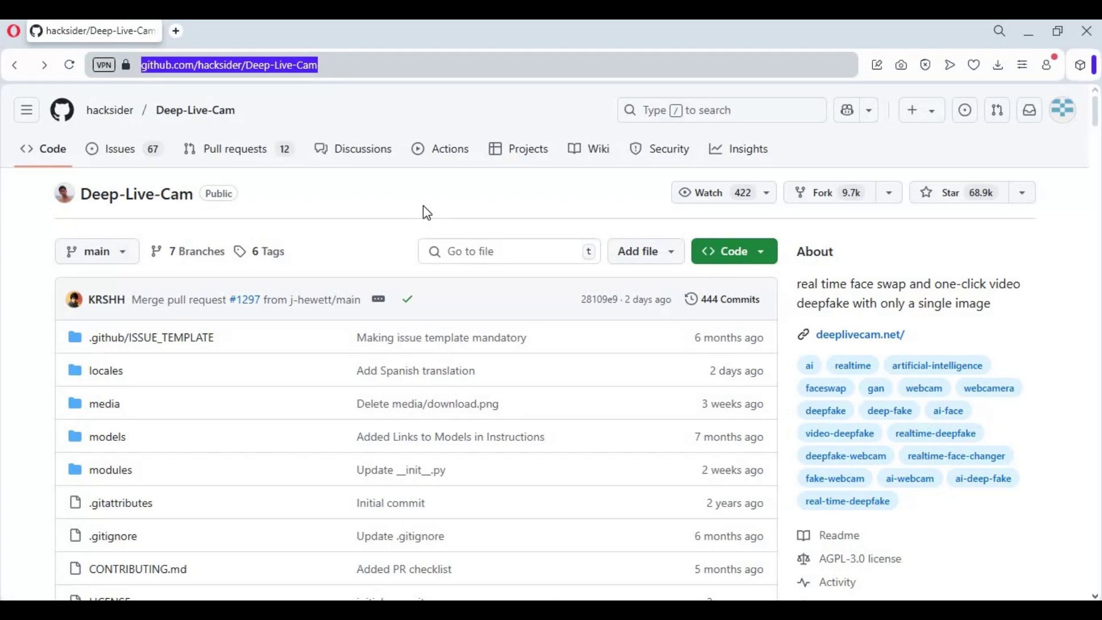
Download the Deep-Live-Cam repository from GitHub as a ZIP archive
scroll(422, 205, "down", 8)
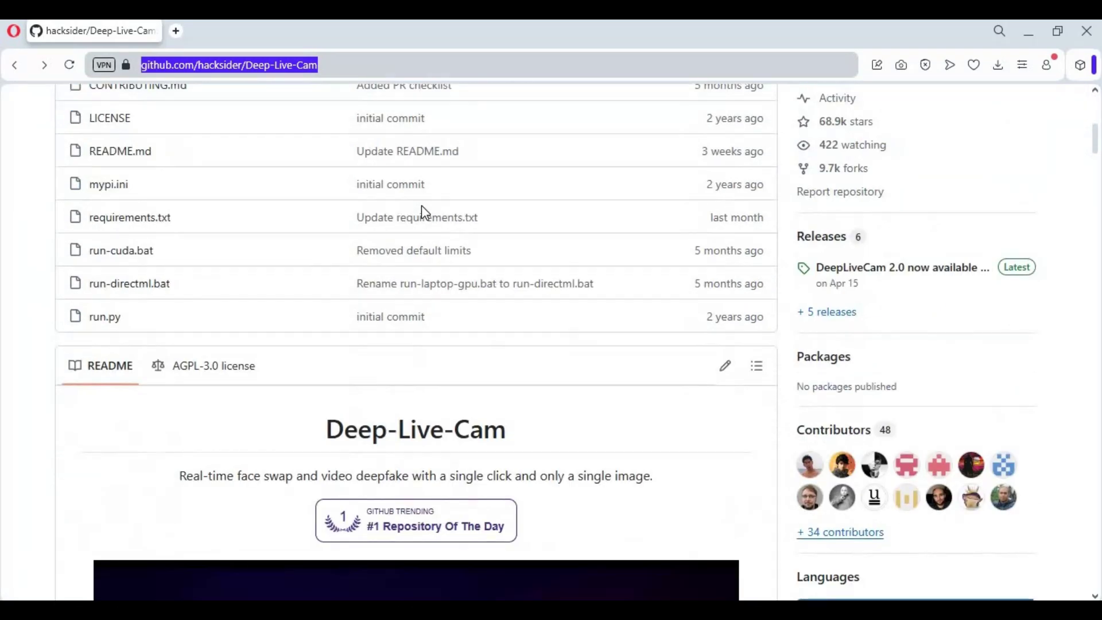
scroll(422, 209, "up", 8)
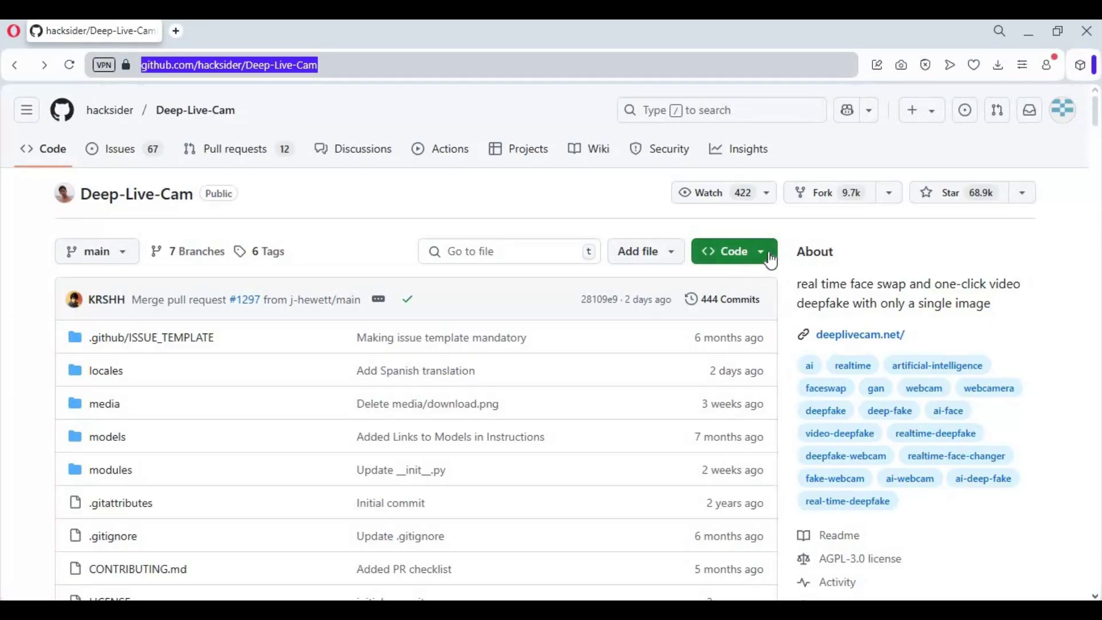
left_click(768, 259)
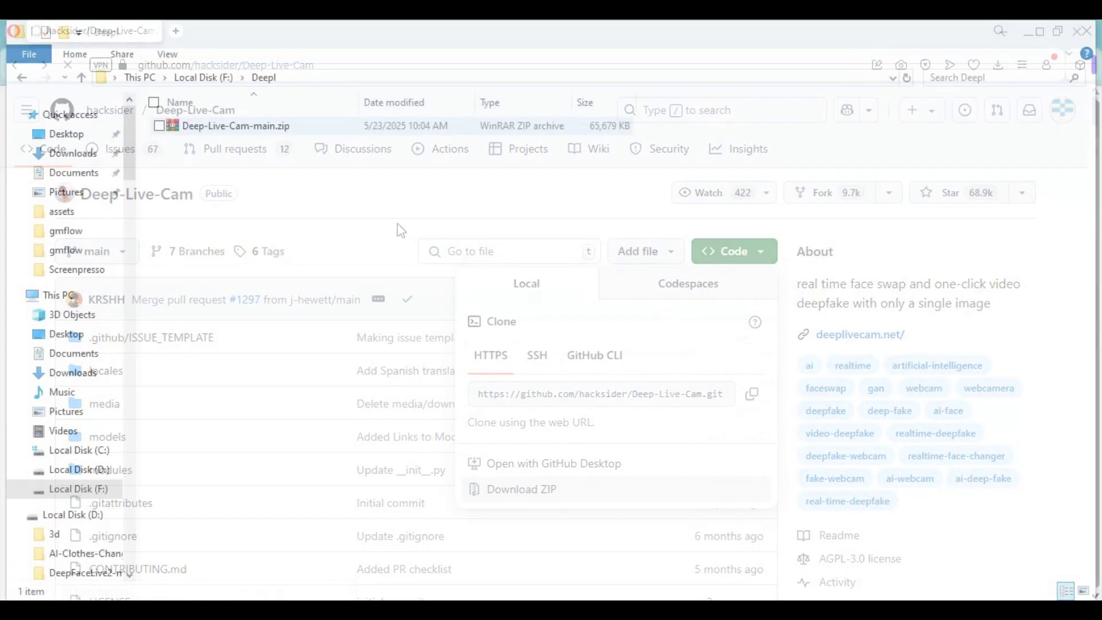
In File Explorer, extract Deep-Live-Cam-main.zip into the current Deepl folder
left_click(202, 128)
right_click(204, 135)
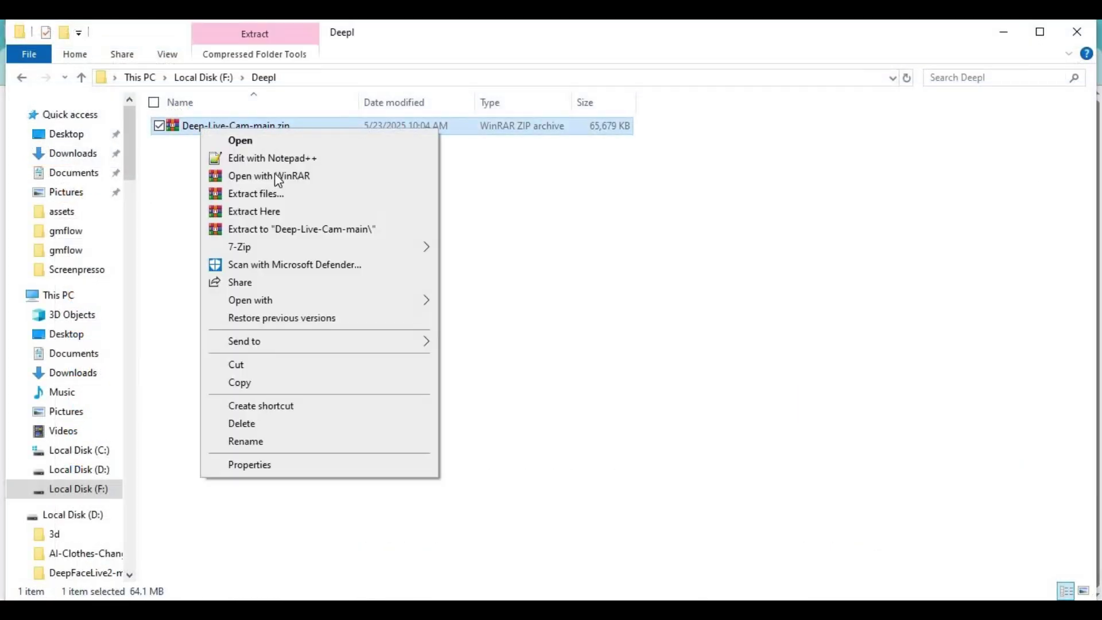
left_click(272, 214)
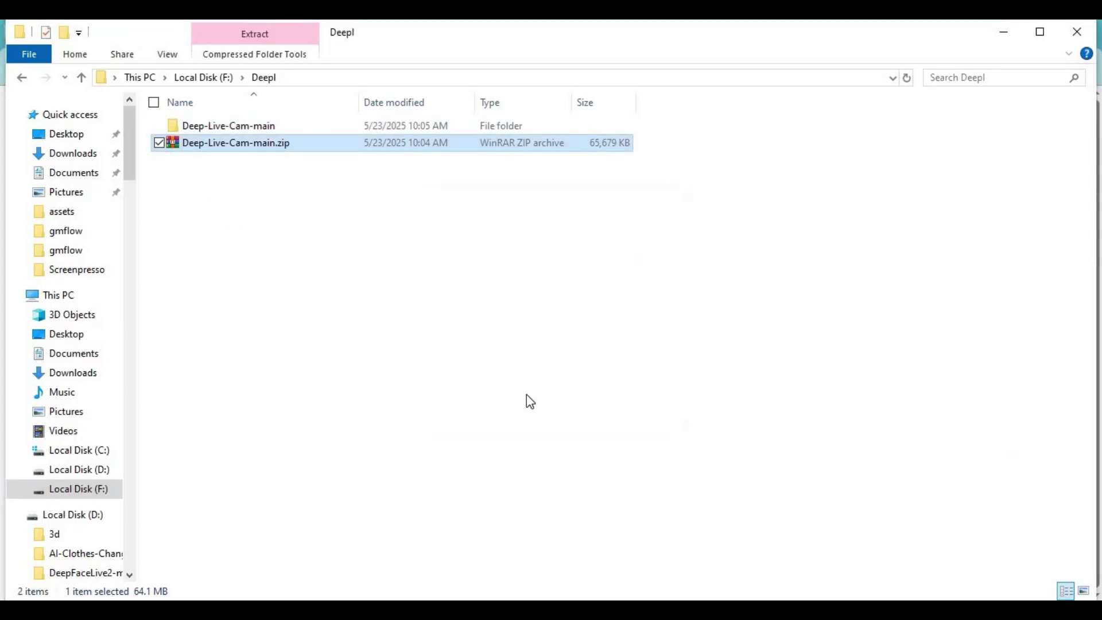
Open the extracted Deep-Live-Cam-main folder and launch a command prompt (cmd) in it
double_click(199, 127)
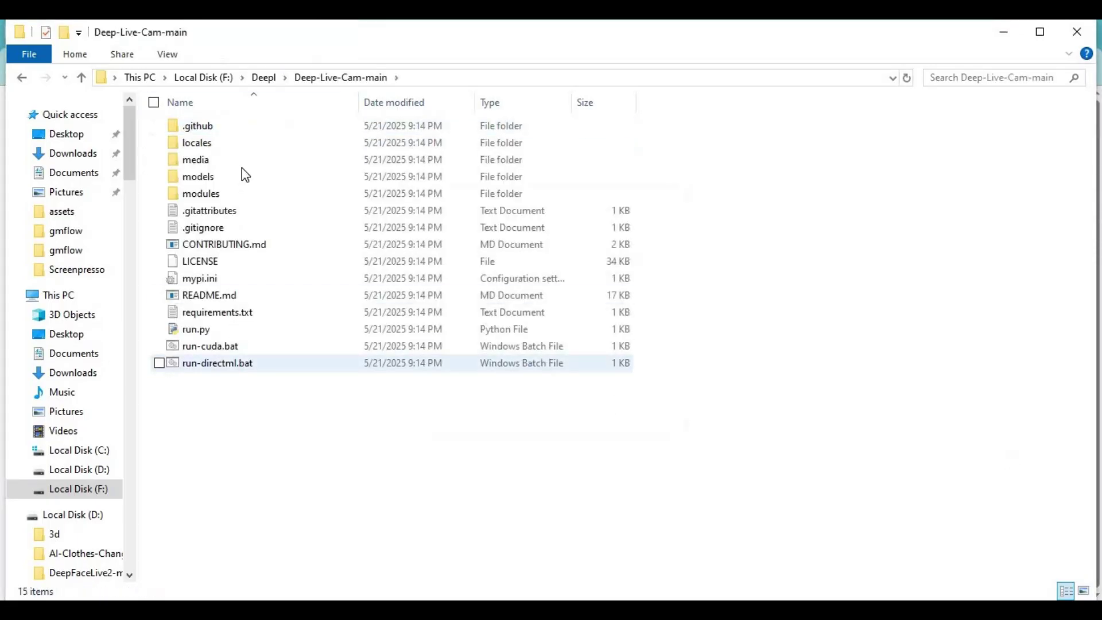
left_click(425, 79)
type("cmd")
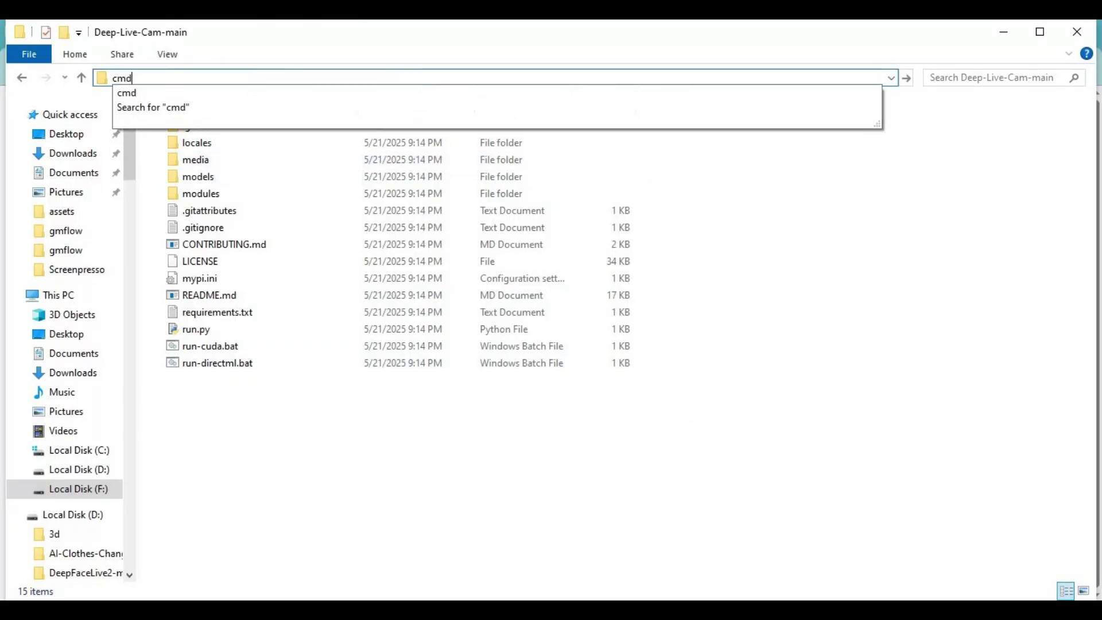
key("Return")
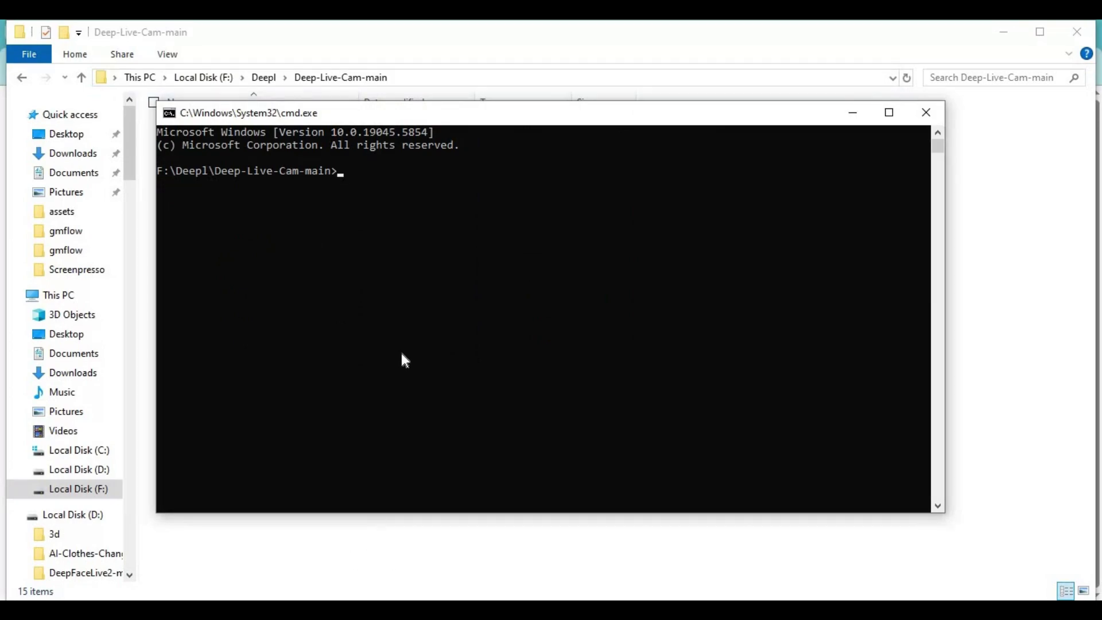
Create a Python 3.10 virtual environment with "py -3.10 -m venv venv" and activate it with "venv\scripts\activate"
type("py -3.10 -m venv venv")
key("Return")
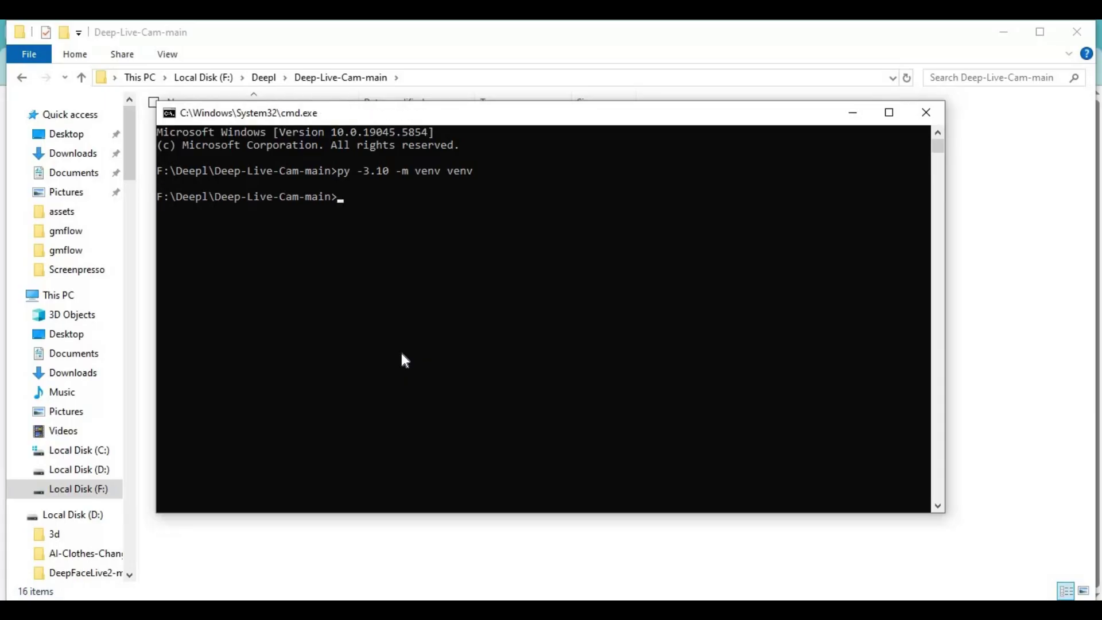
type("venv\\scripts\\activate")
key("Return")
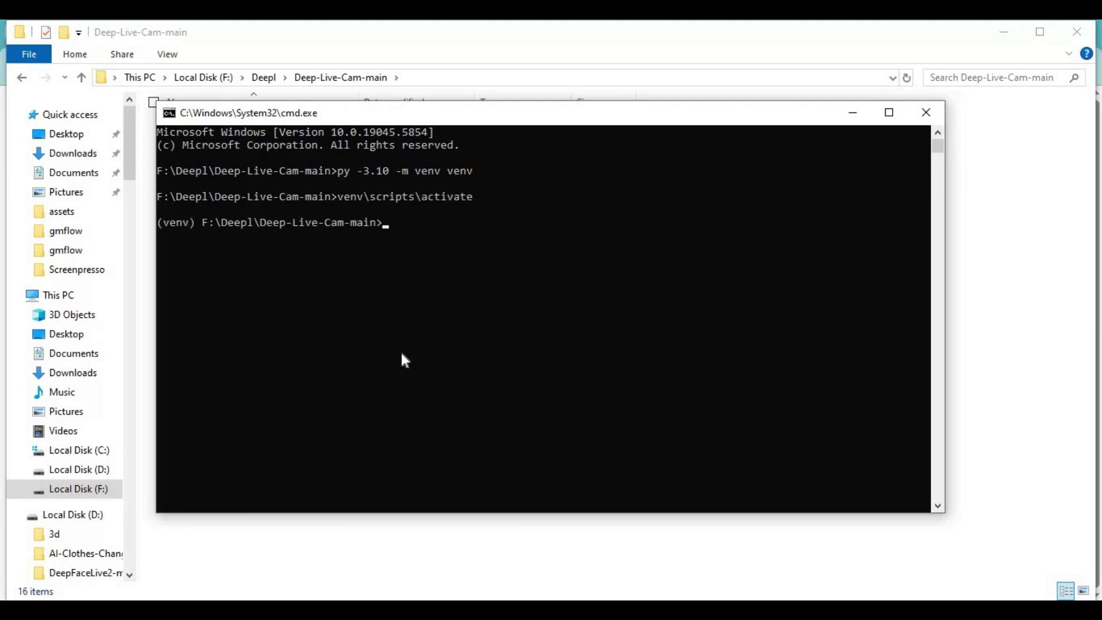
Open requirements.txt from the project folder in Notepad and delete the text of the --extra-index-url line
left_click(377, 546)
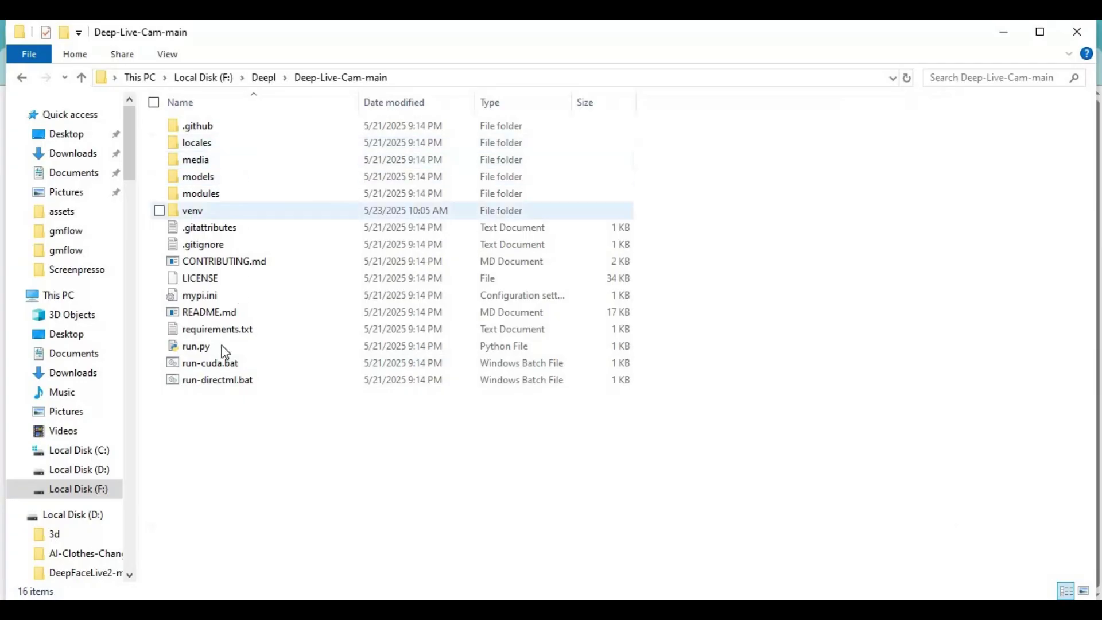
left_click(232, 330)
key("Return")
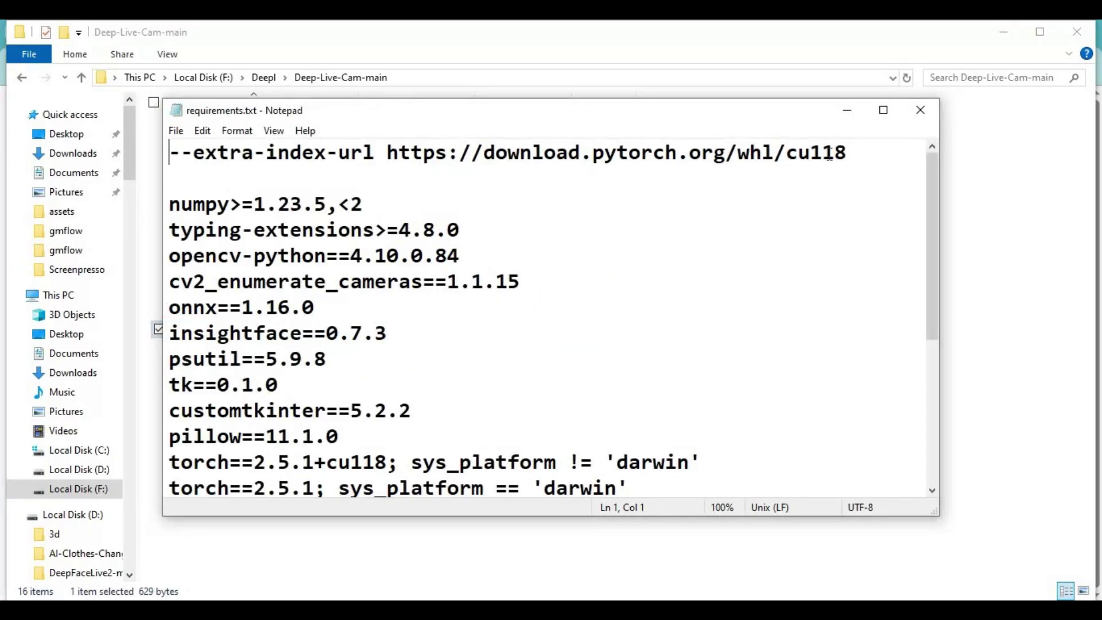
left_click(866, 108)
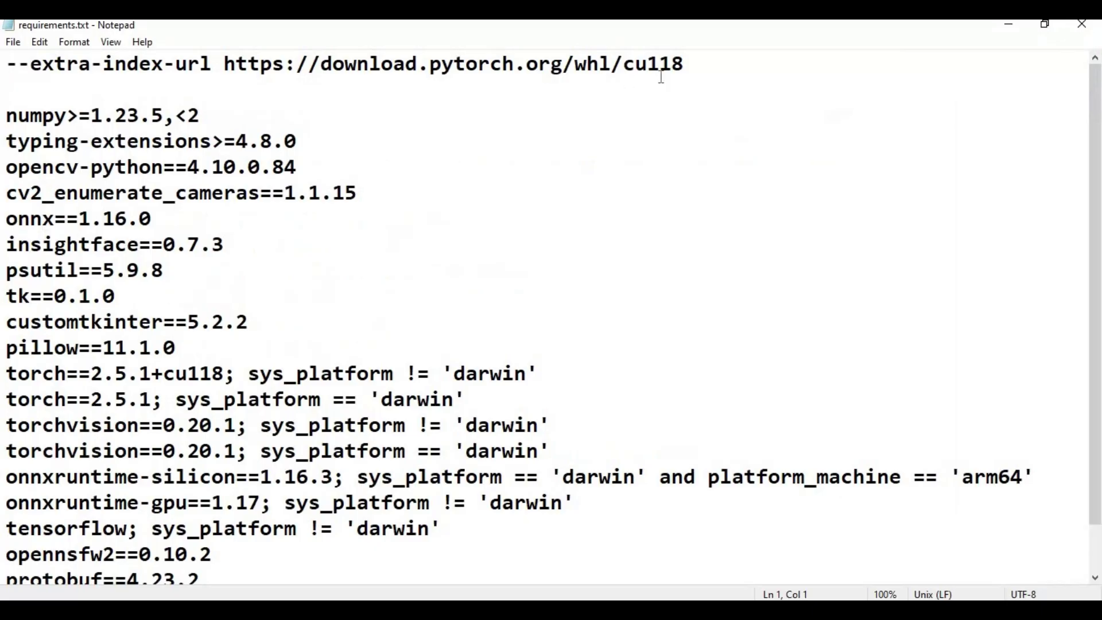
left_click_drag(704, 64, 5, 76)
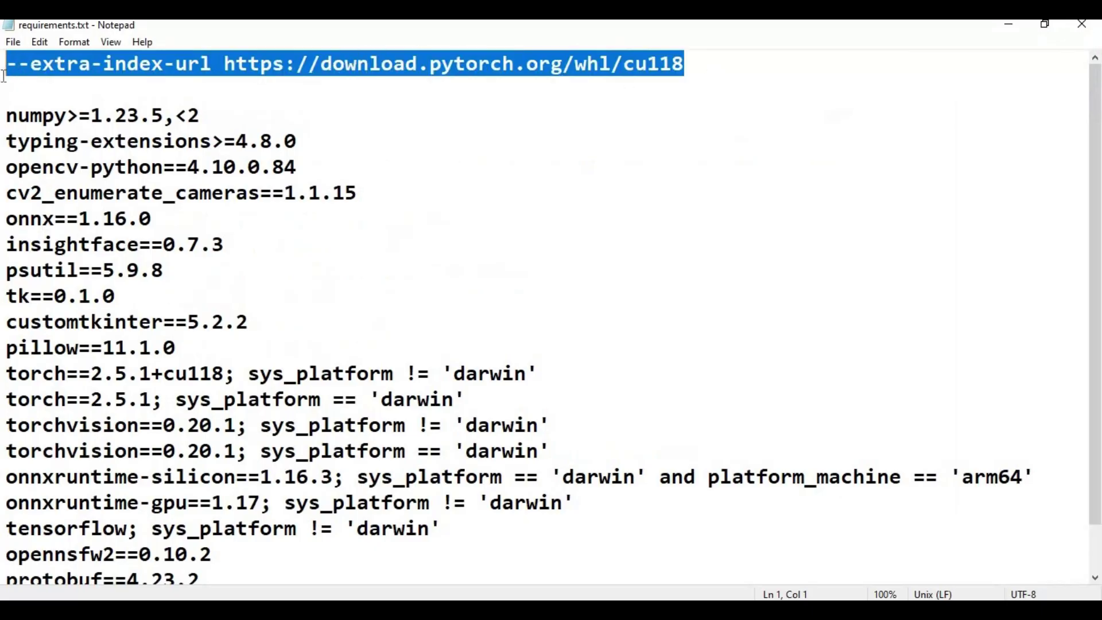
key("Delete")
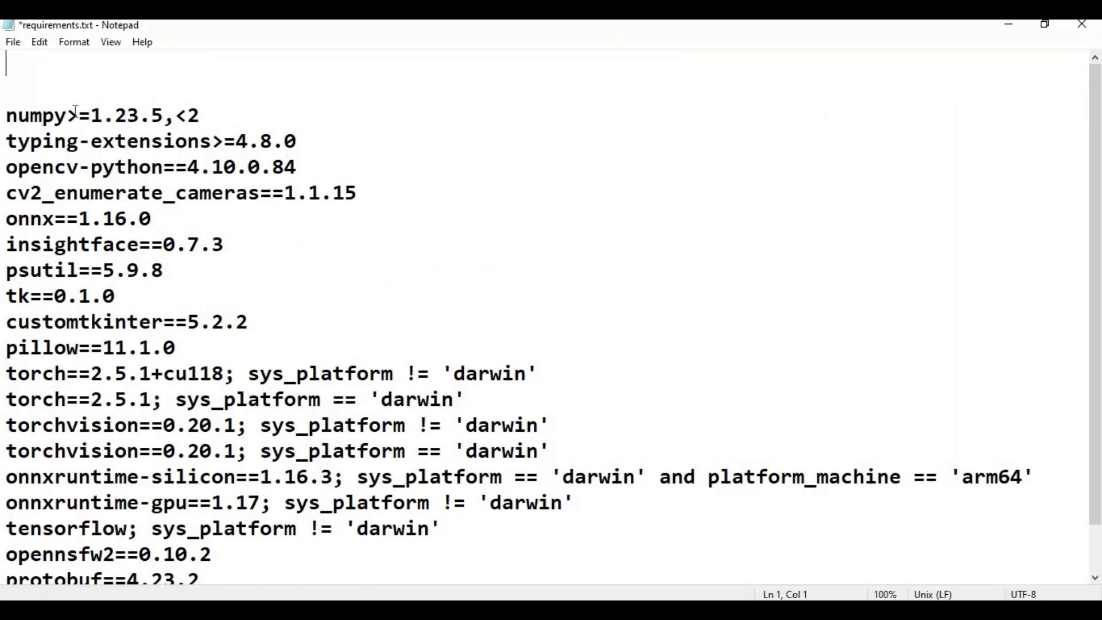
Change the numpy requirement to numpy==1.24.0
left_click_drag(69, 117, 221, 115)
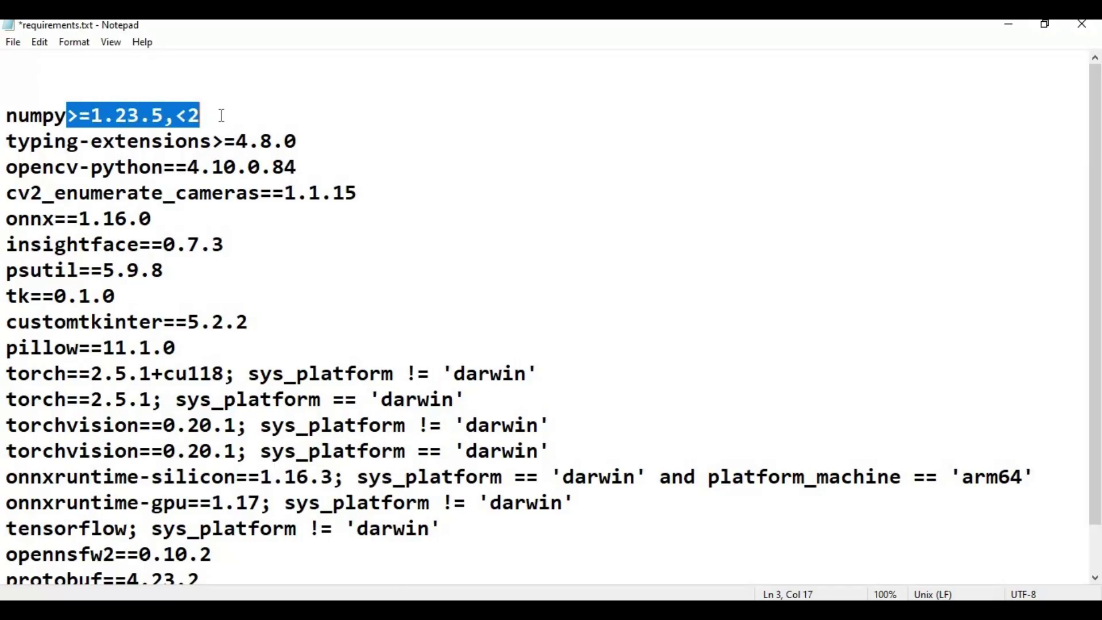
type("==1")
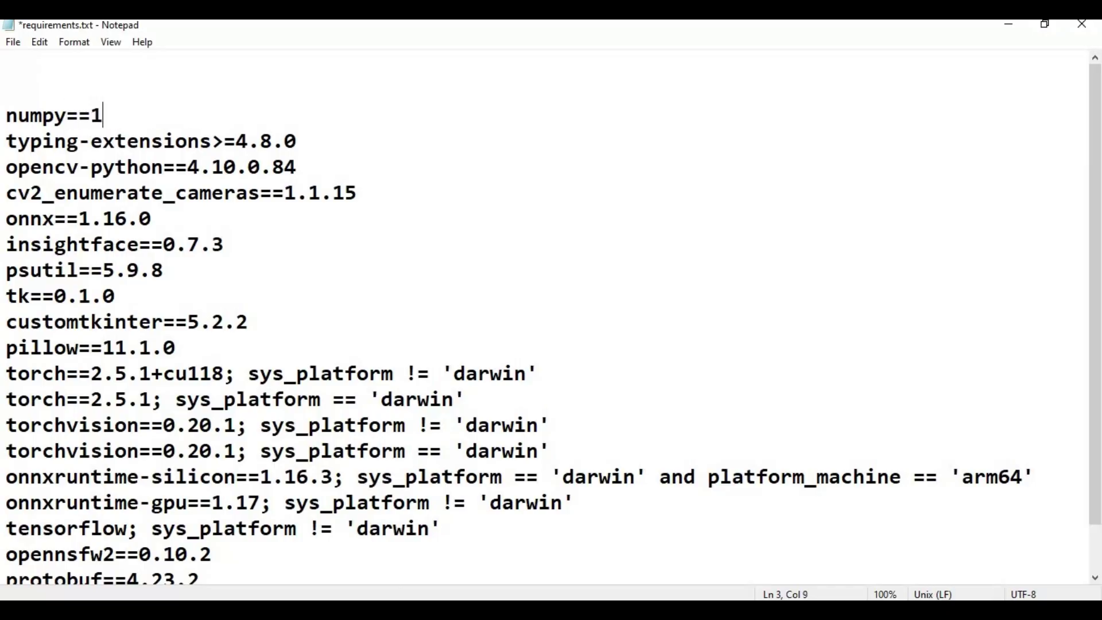
type(".24.0")
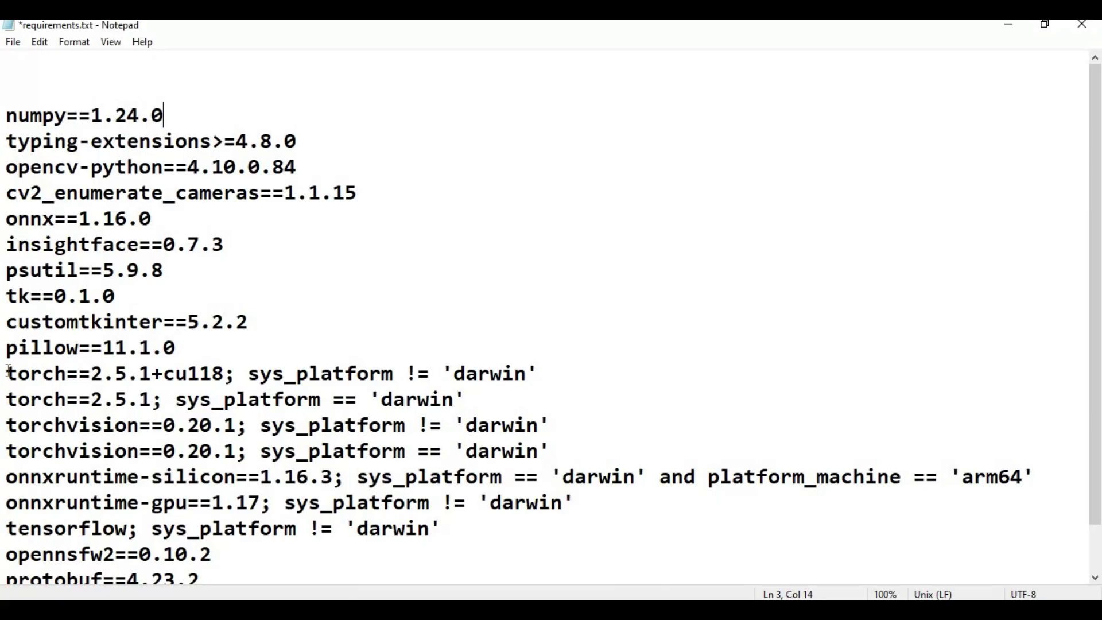
Delete the torch==2.5.1+cu118 entry and strip the sys_platform condition from the remaining torch==2.5.1 line
left_click(524, 352)
left_click_drag(524, 352, 533, 369)
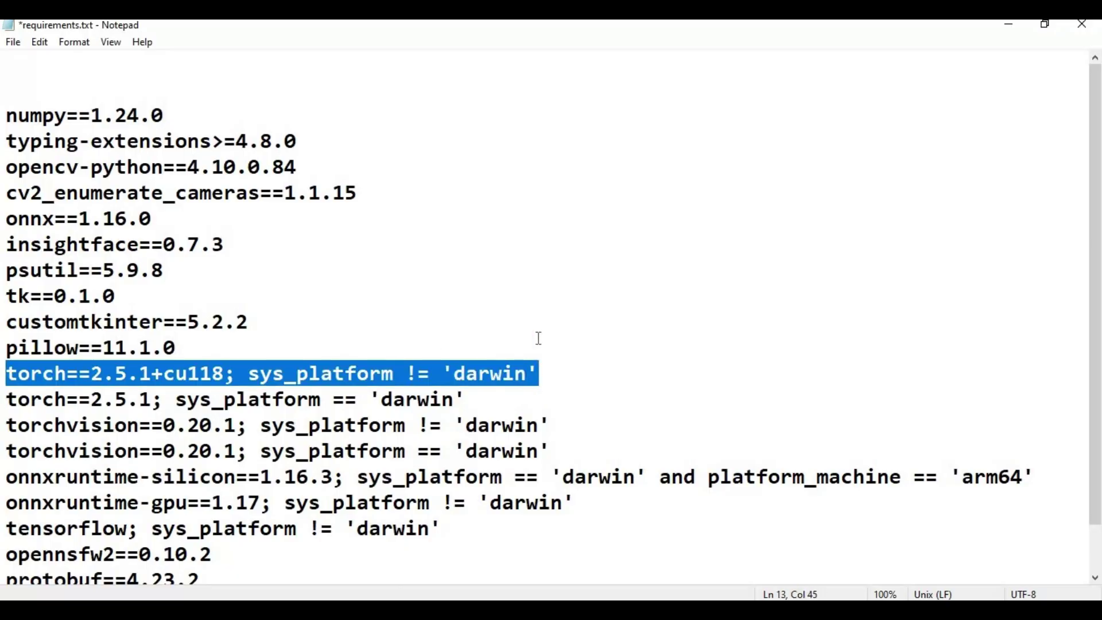
key("BackSpace")
left_click_drag(152, 400, 466, 399)
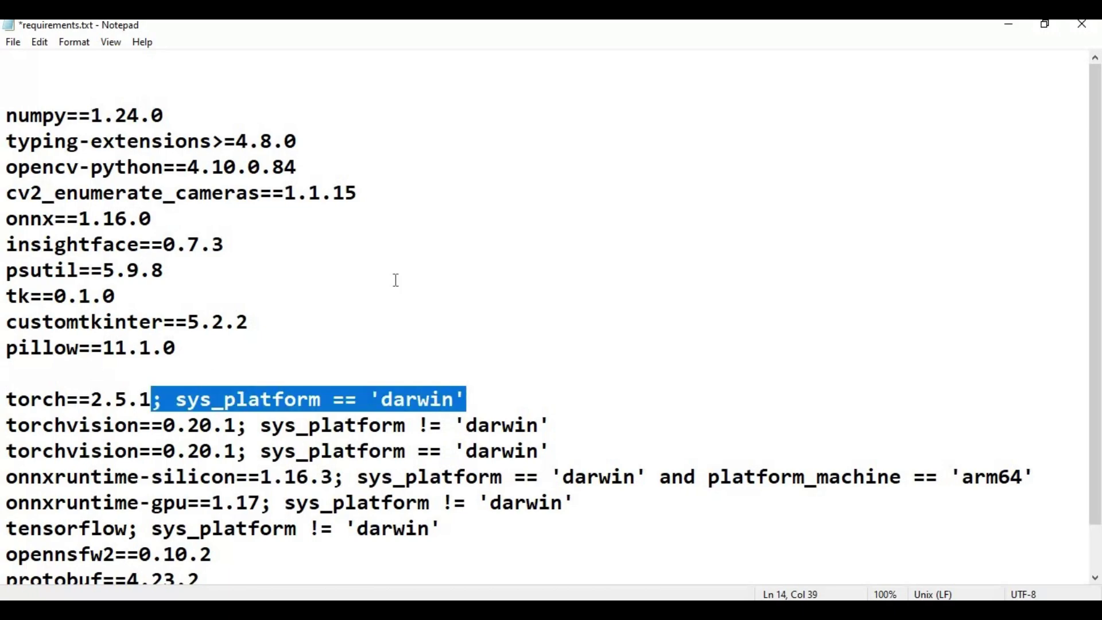
key("BackSpace")
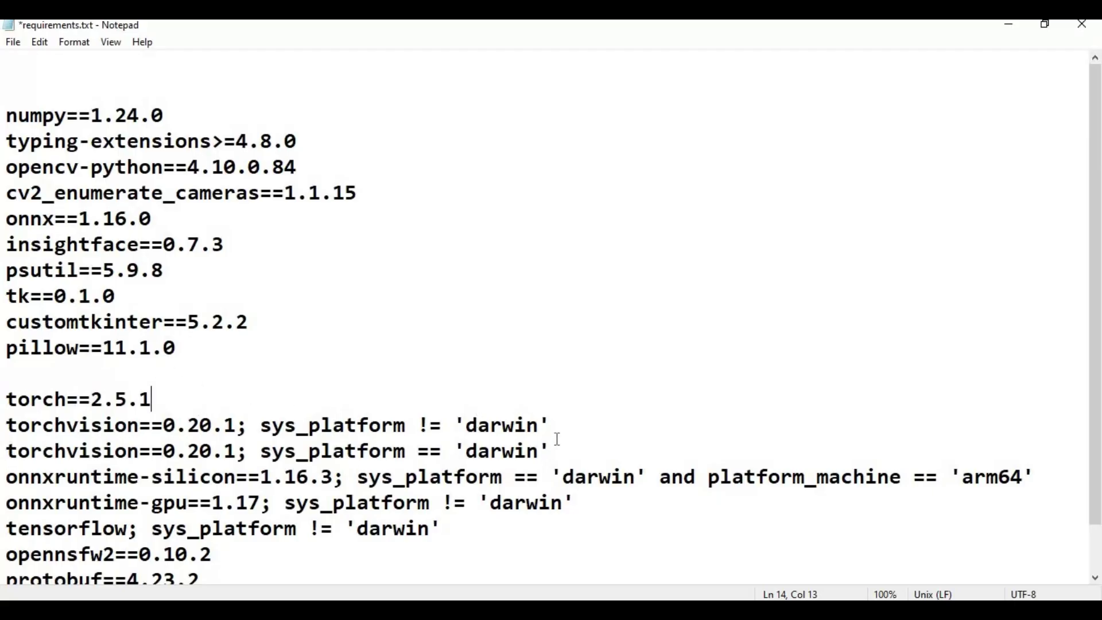
Remove the torchvision line for non-darwin platforms and strip the sys_platform condition from the other torchvision==0.20.1 line
left_click_drag(552, 426, 9, 426)
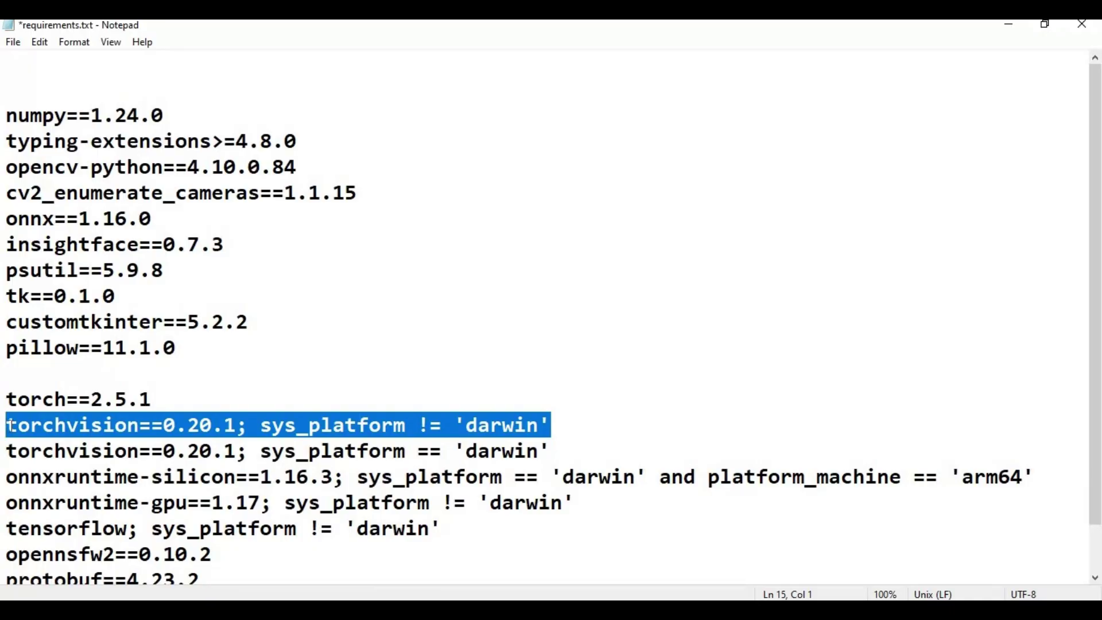
key("BackSpace")
key("BackSpace")
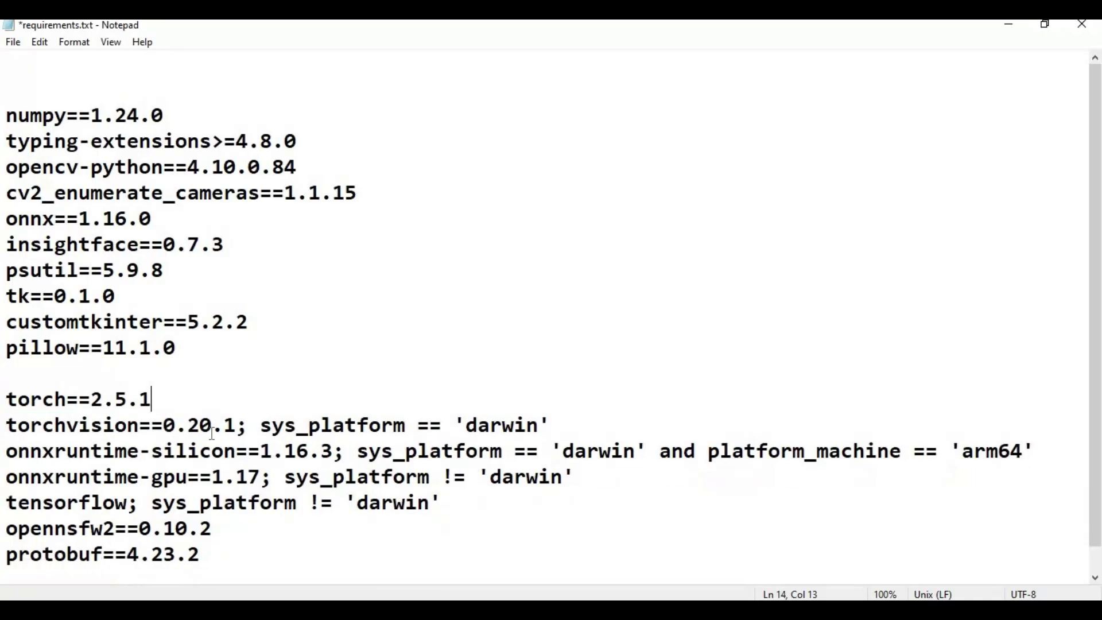
left_click_drag(238, 427, 578, 422)
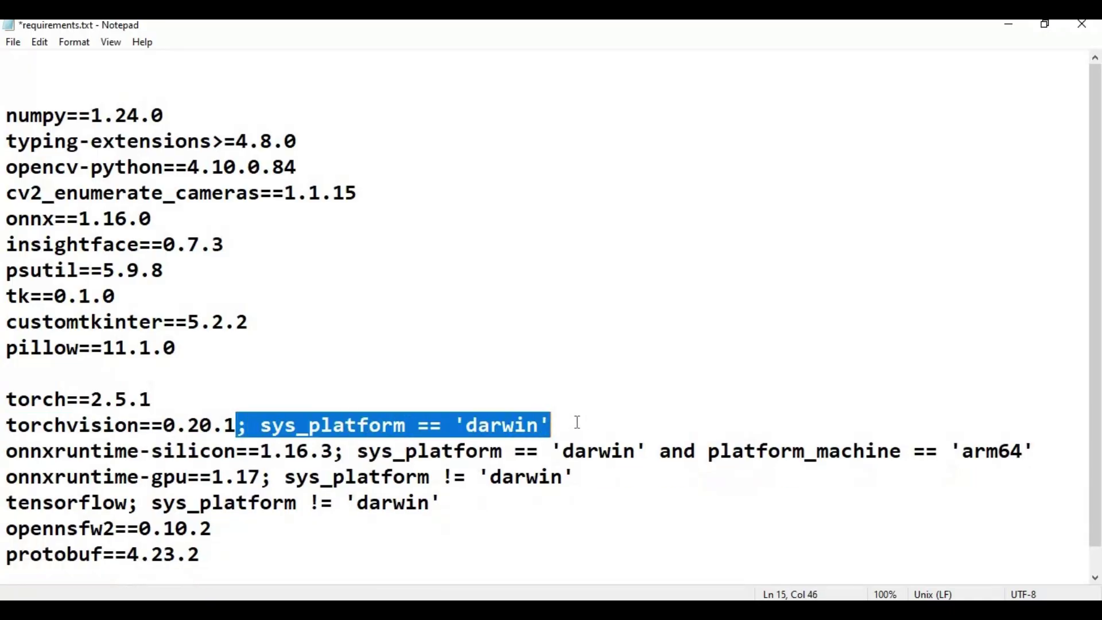
key("BackSpace")
Delete the onnxruntime-silicon and onnxruntime-gpu lines and remove the blank lines above tensorflow and torch
left_click_drag(7, 451, 575, 431)
key("BackSpace")
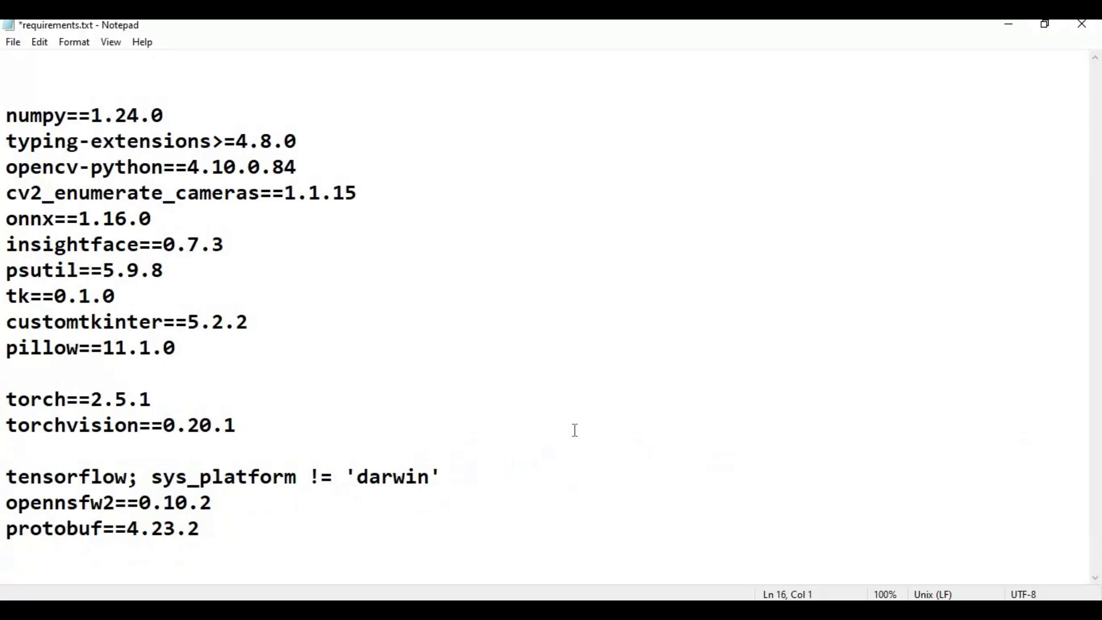
key("Delete")
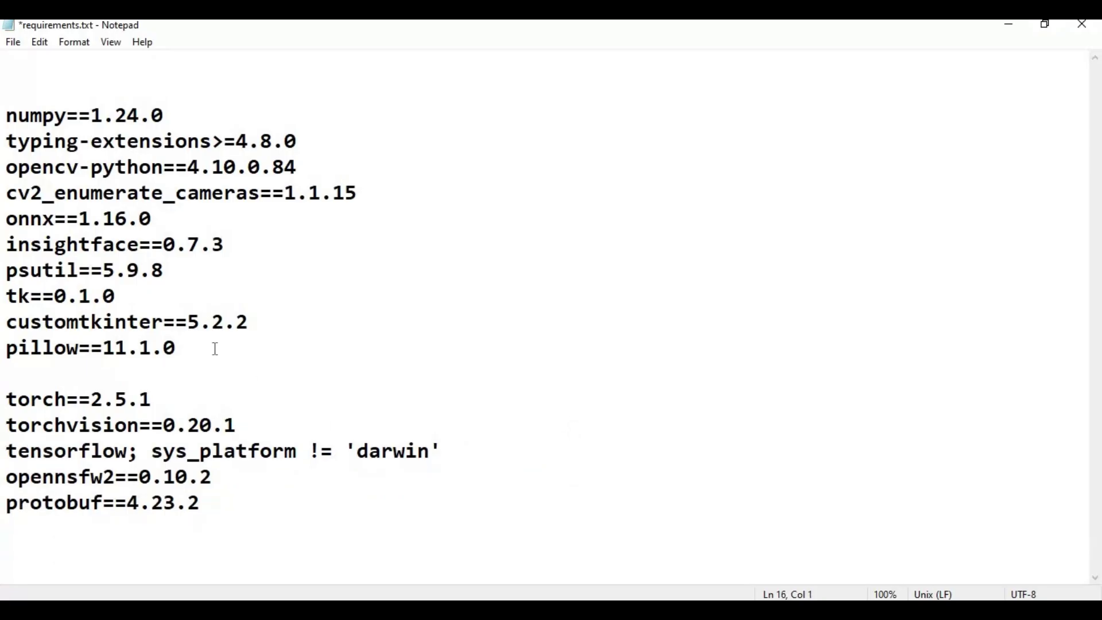
key("Up")
key("Up")
key("BackSpace")
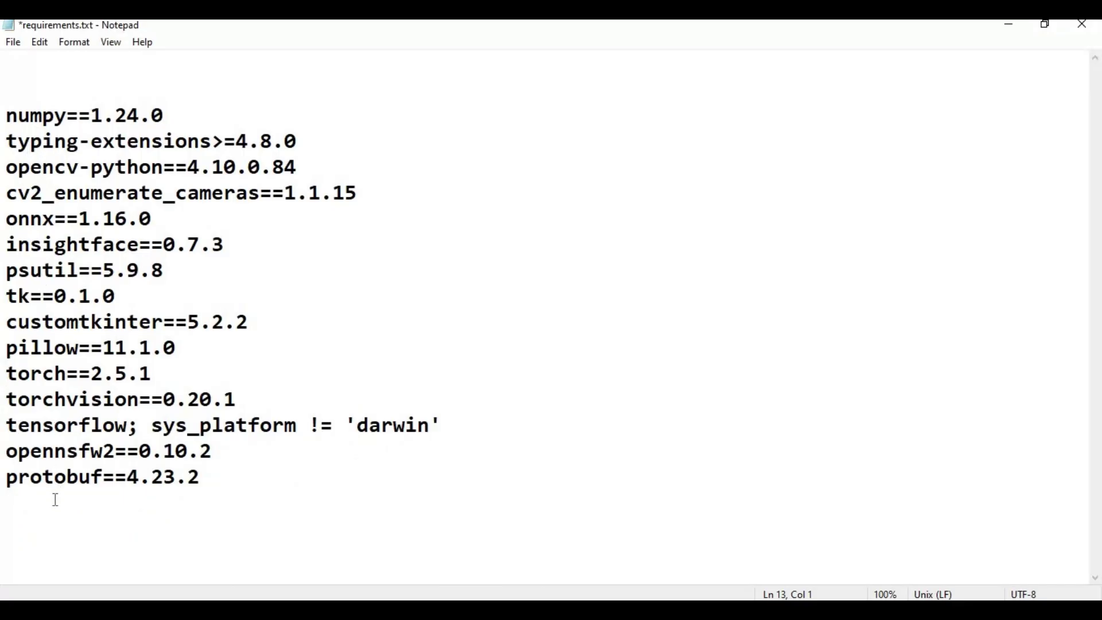
Save requirements.txt, then switch to the command prompt and run "pip install -r requirements.txt"
left_click(15, 44)
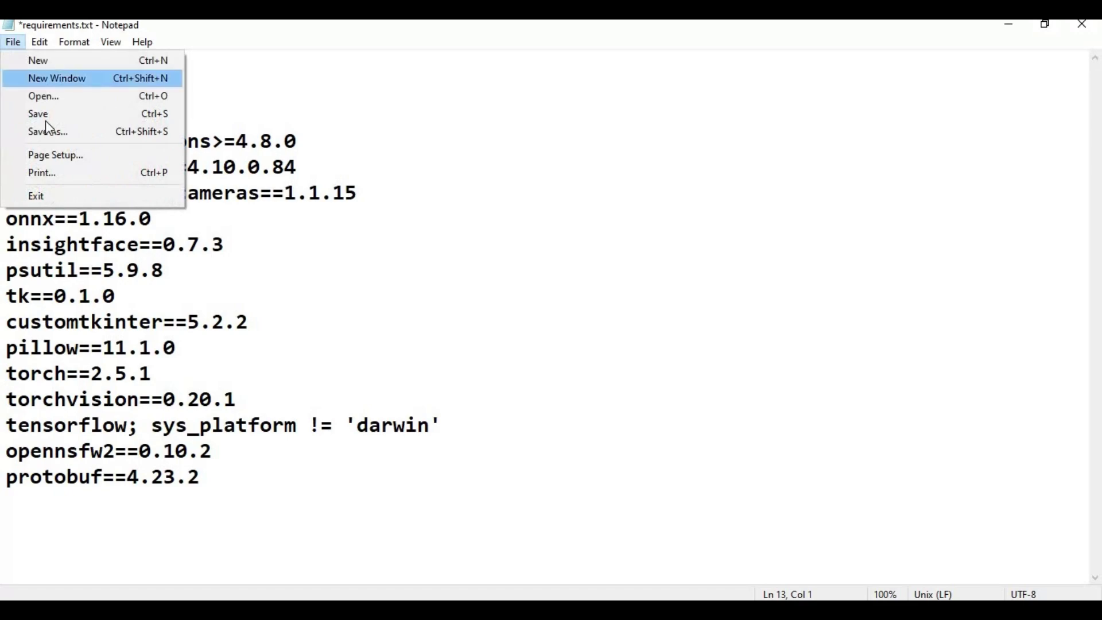
left_click(31, 112)
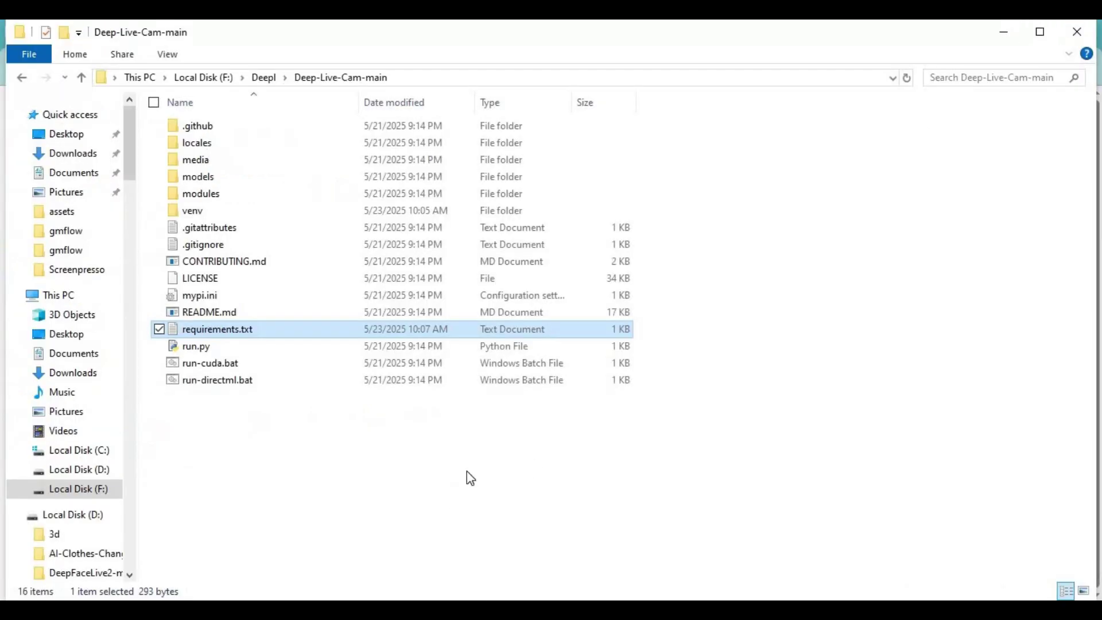
key("alt+Tab")
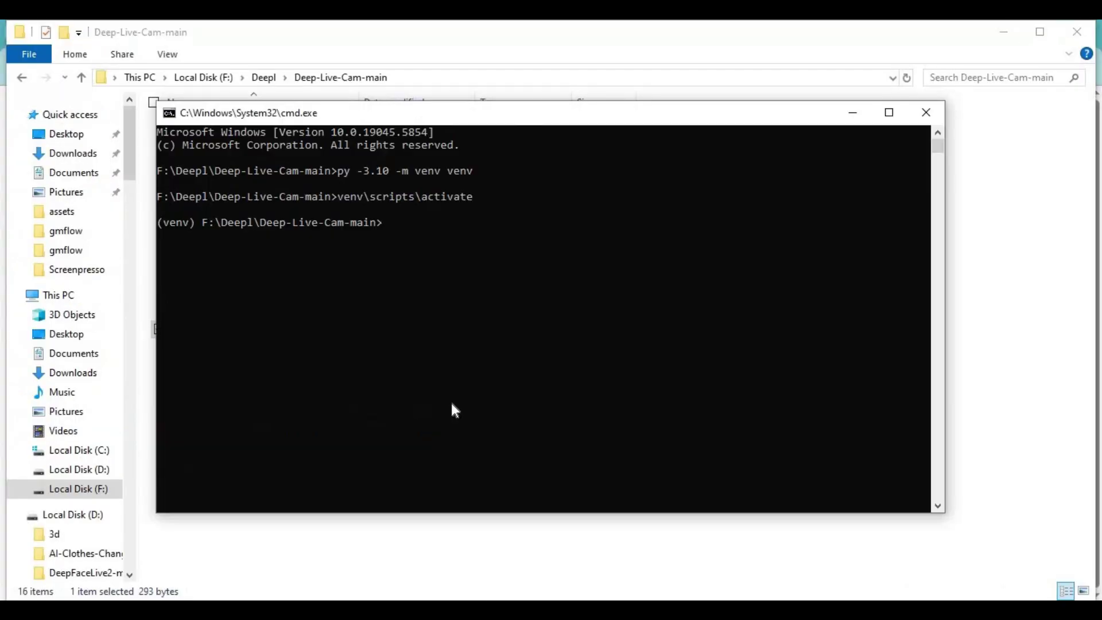
type("pip install -r requirements.txt")
key("Return")
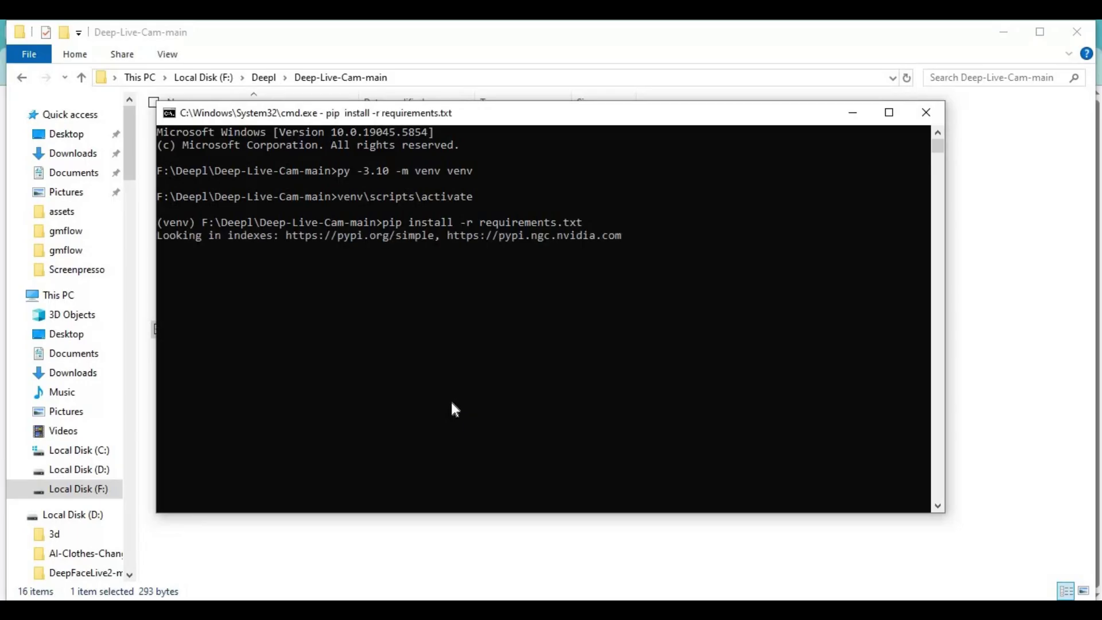
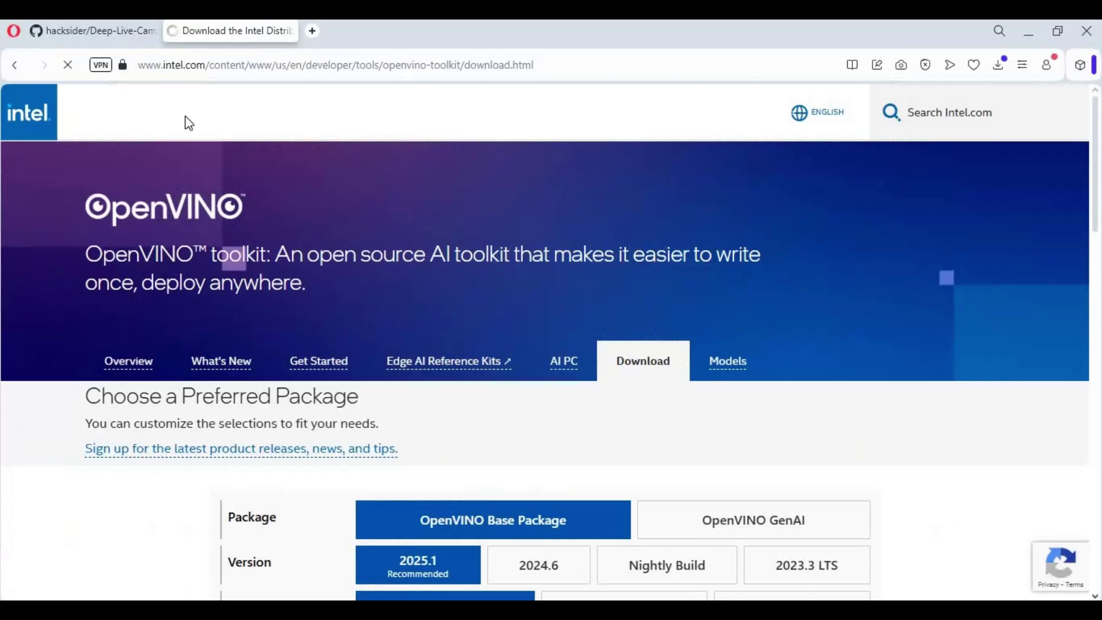
In the browser, examine the OpenVINO toolkit download page's package options and PIP installation commands for Windows
left_click(572, 69)
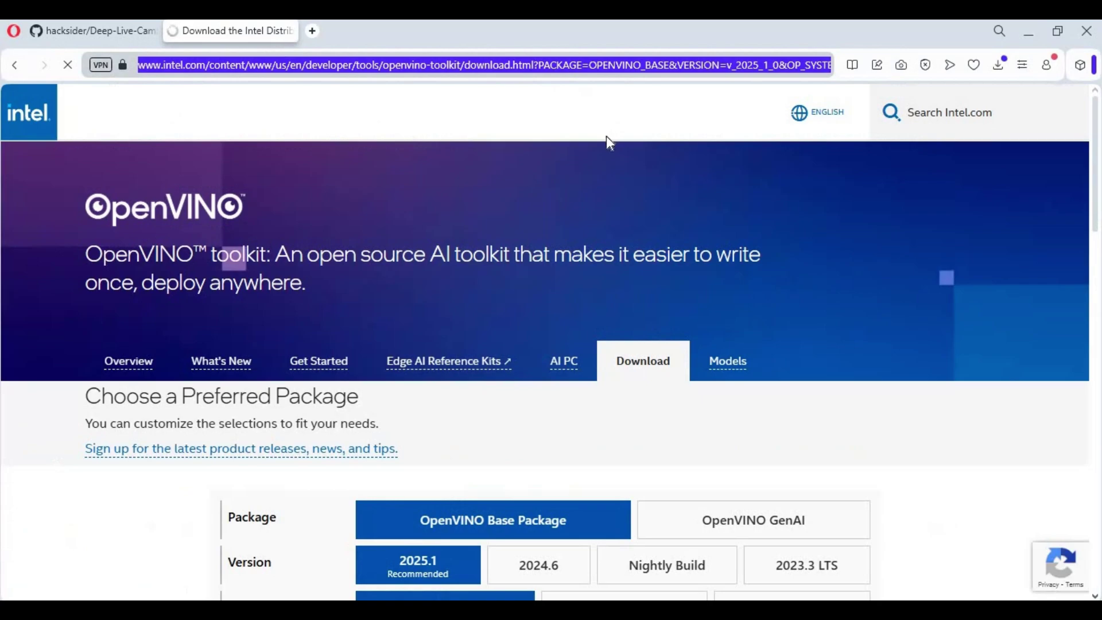
scroll(604, 140, "down", 5)
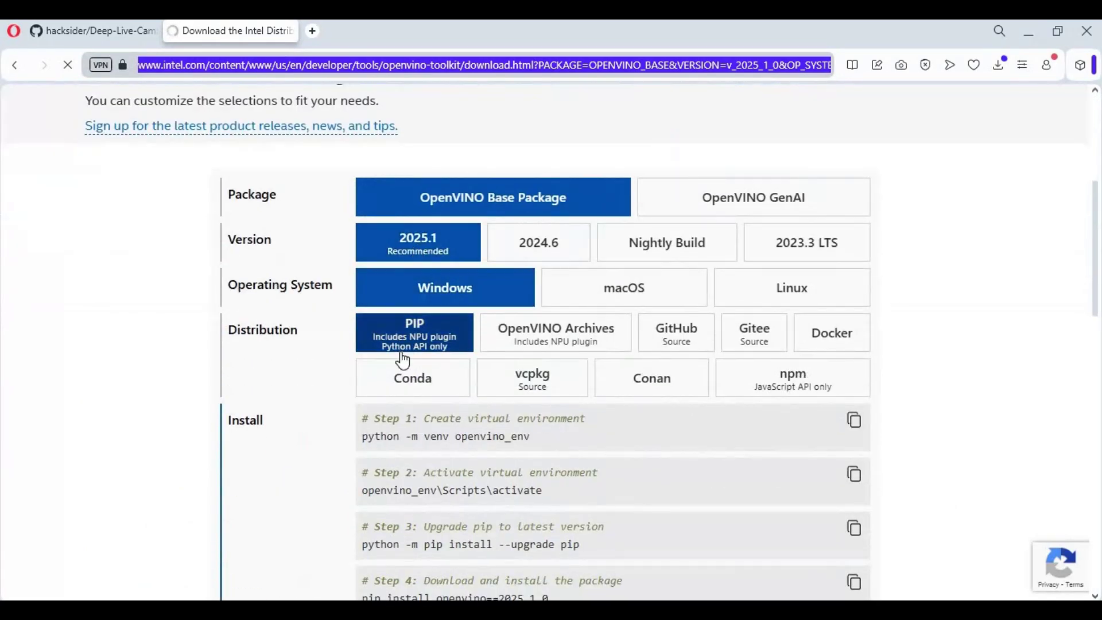
scroll(421, 347, "down", 1)
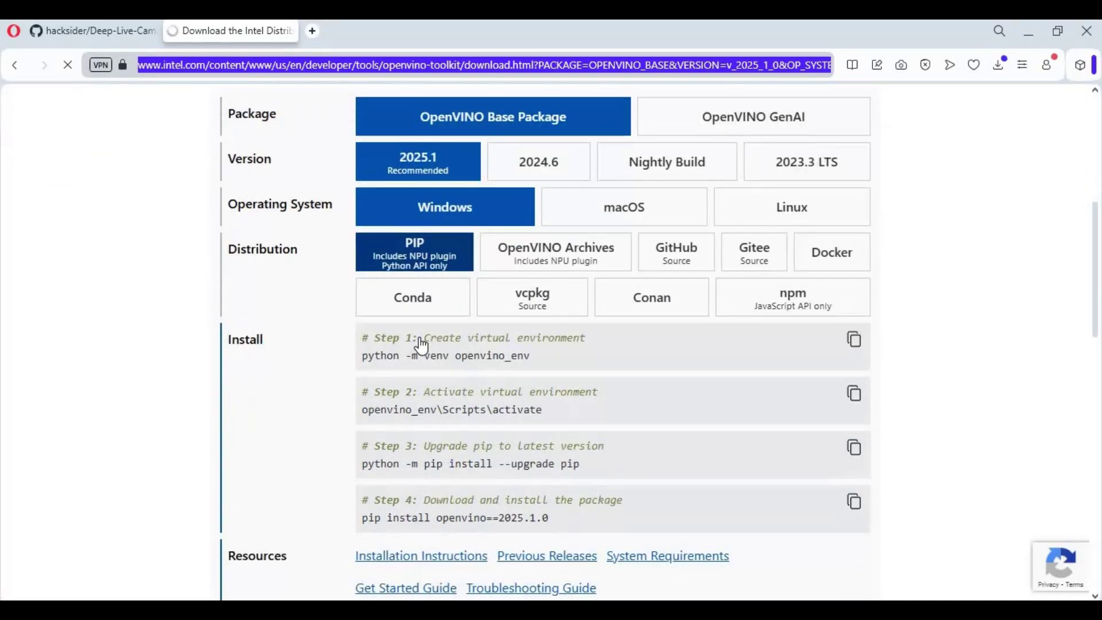
Copy the OpenVINO page's Step 4 command and run "pip install openvino==2025.1.0" in the command prompt
scroll(421, 347, "down", 1)
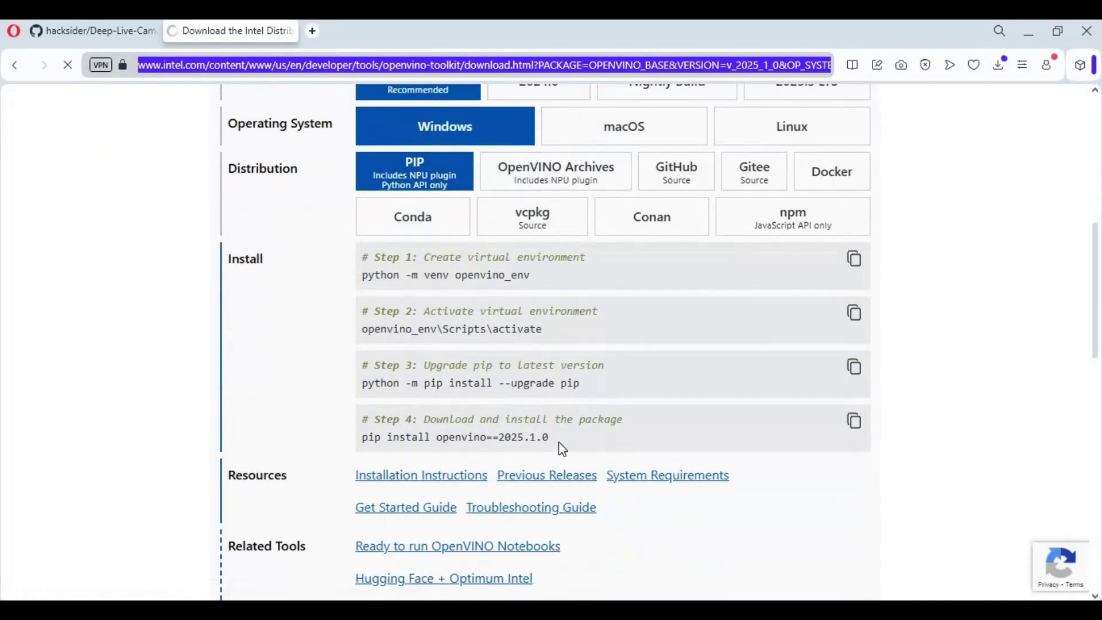
left_click_drag(550, 438, 362, 437)
left_click(852, 421)
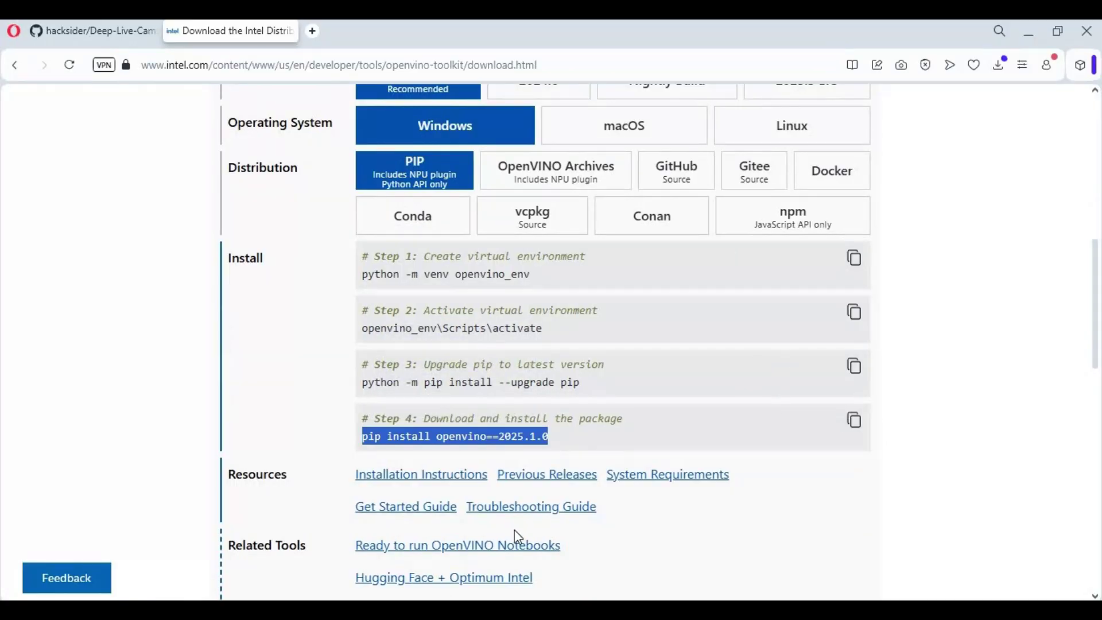
key("alt+Tab")
key("ctrl+v")
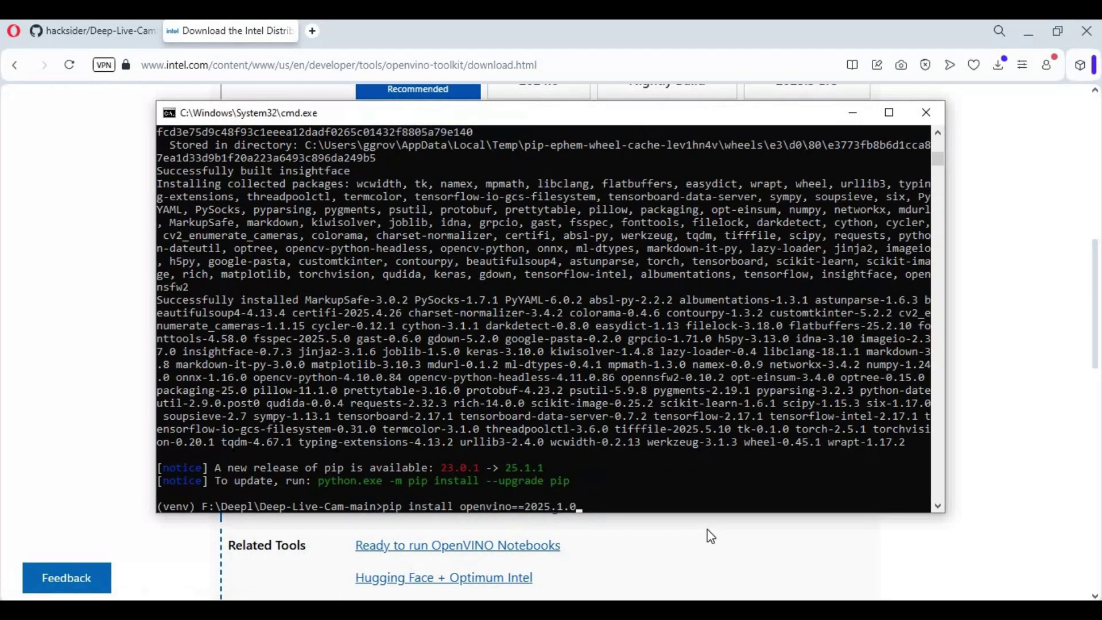
key("Return")
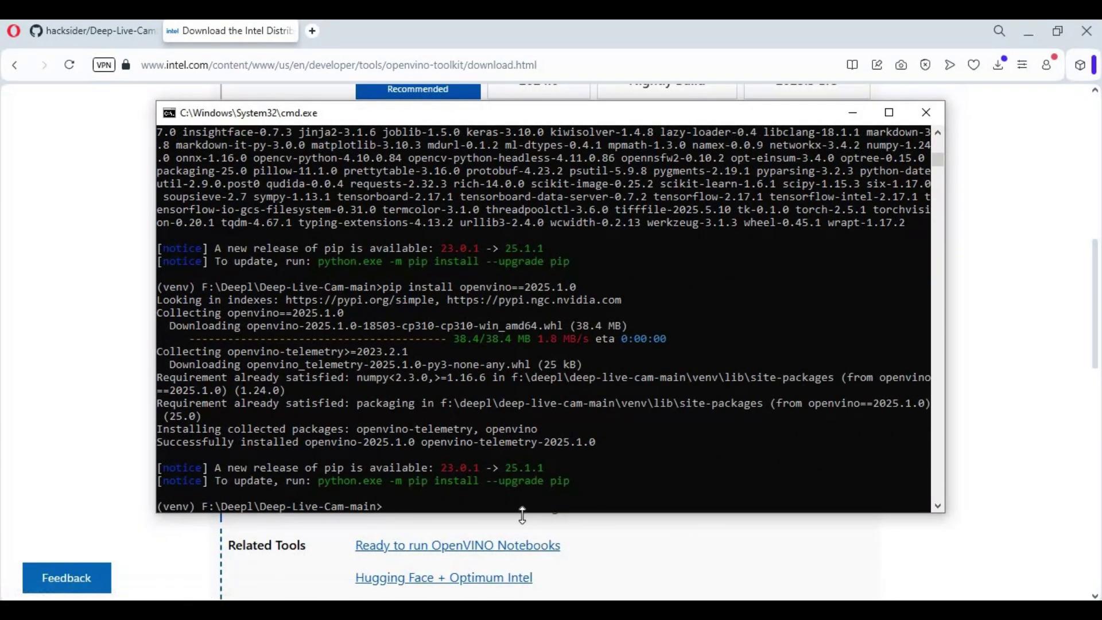
In File Explorer, open the venv\Lib\site-packages folder inside Deep-Live-Cam-main
left_click(346, 599)
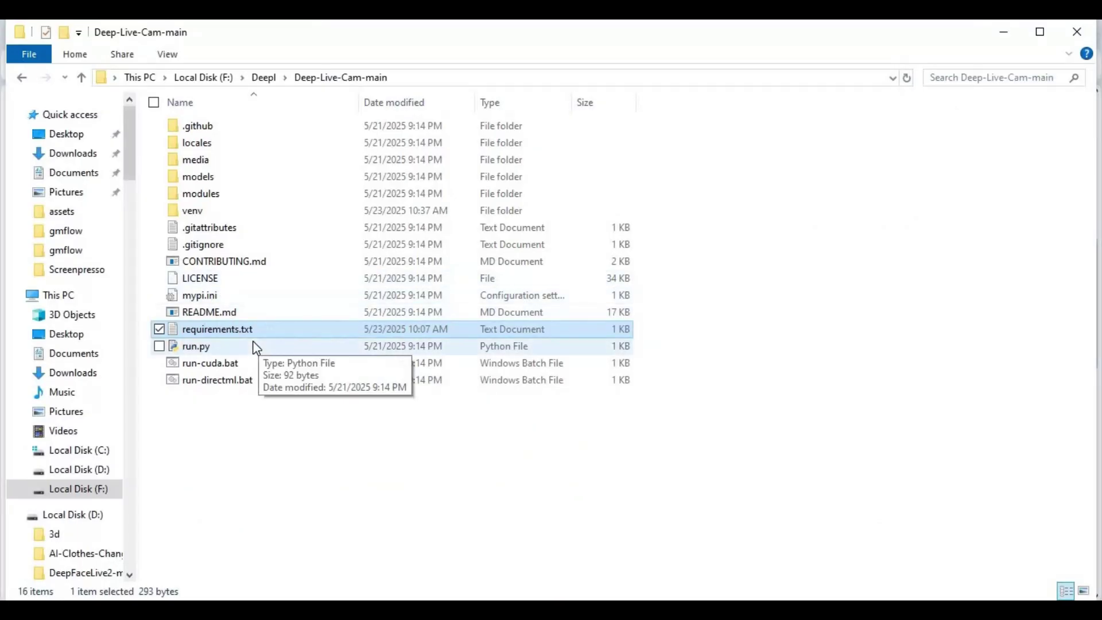
double_click(195, 217)
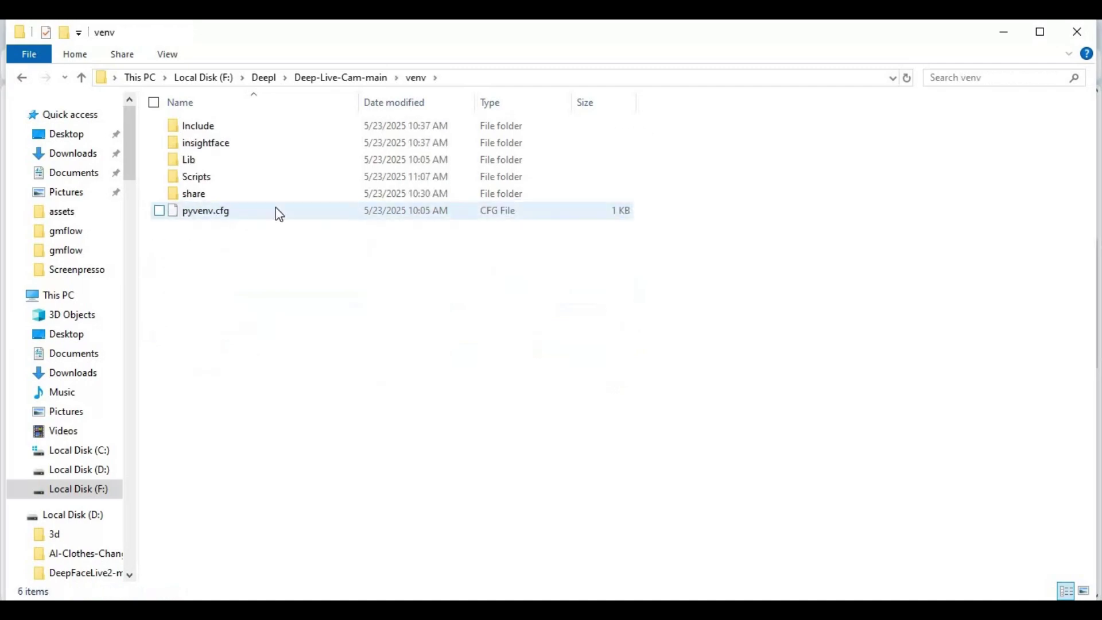
left_click(192, 177)
double_click(183, 161)
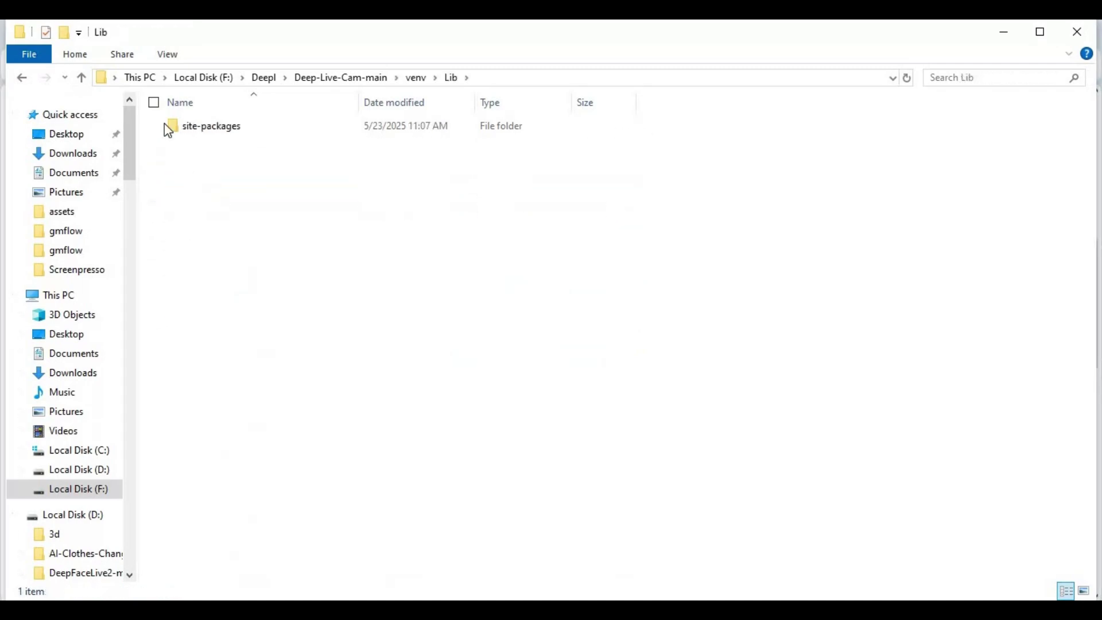
double_click(202, 133)
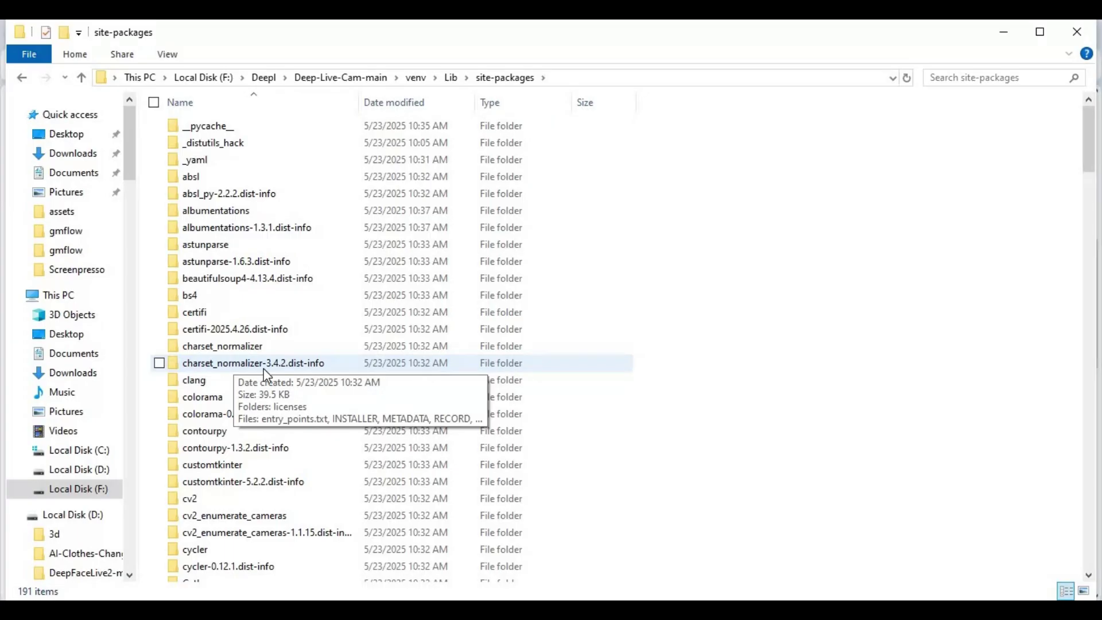
Find the openvino package folder in site-packages, open its libs subfolder and look through the library files
scroll(267, 376, "down", 17)
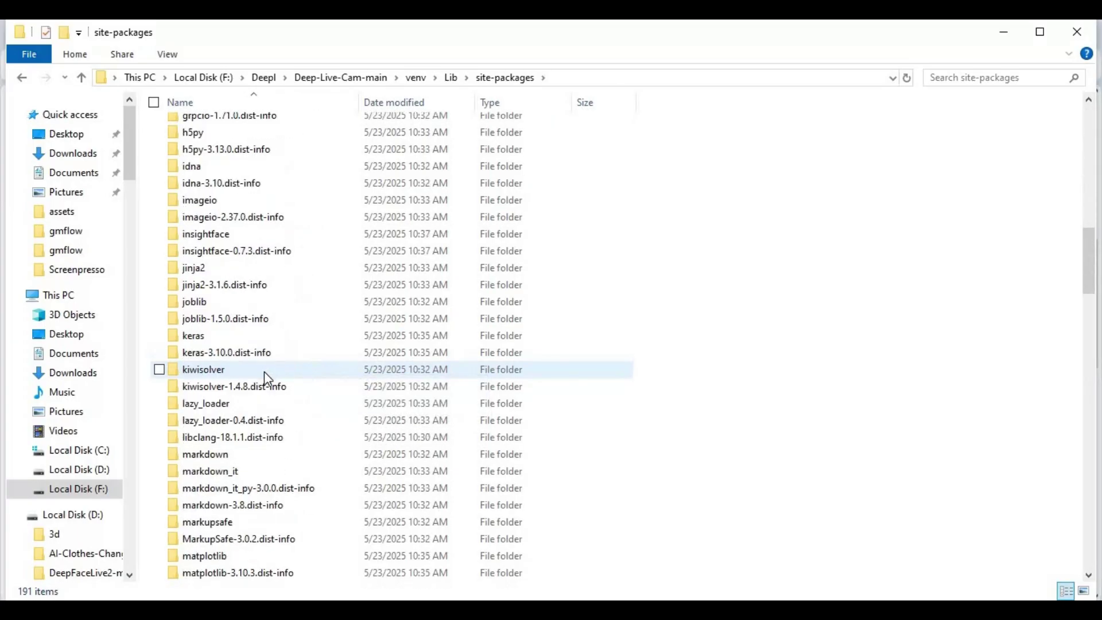
scroll(265, 372, "down", 3)
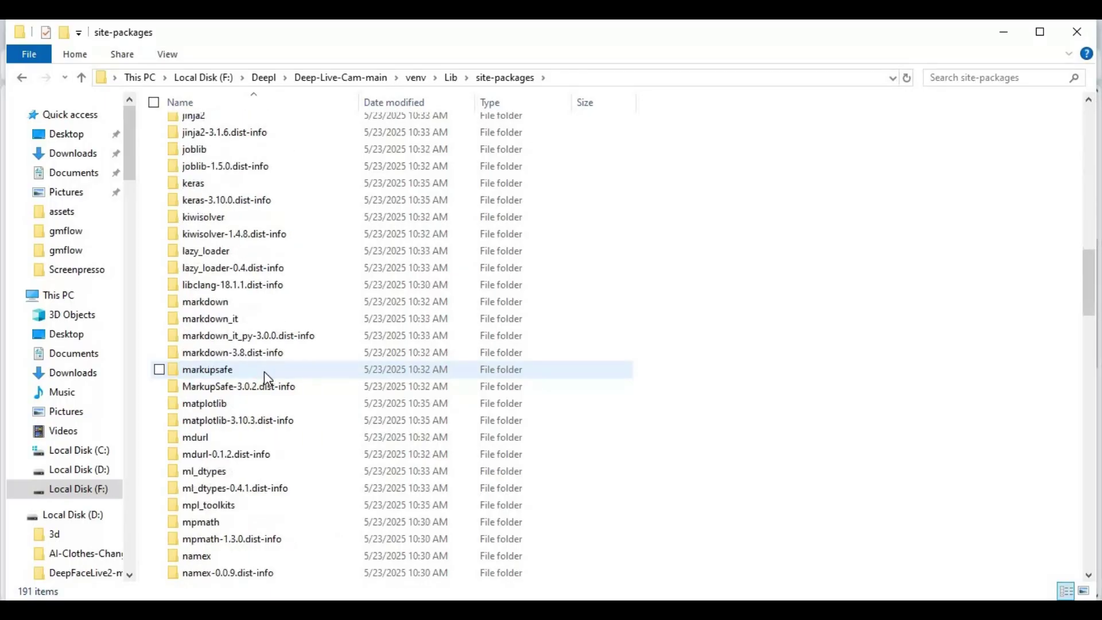
scroll(291, 361, "up", 2)
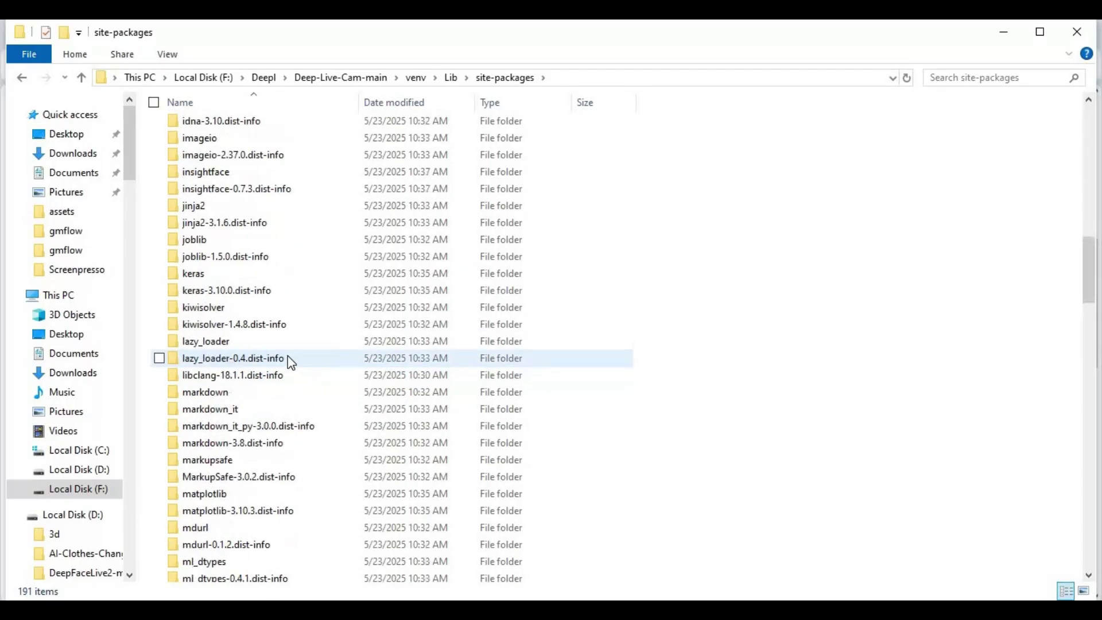
mouse_move(289, 356)
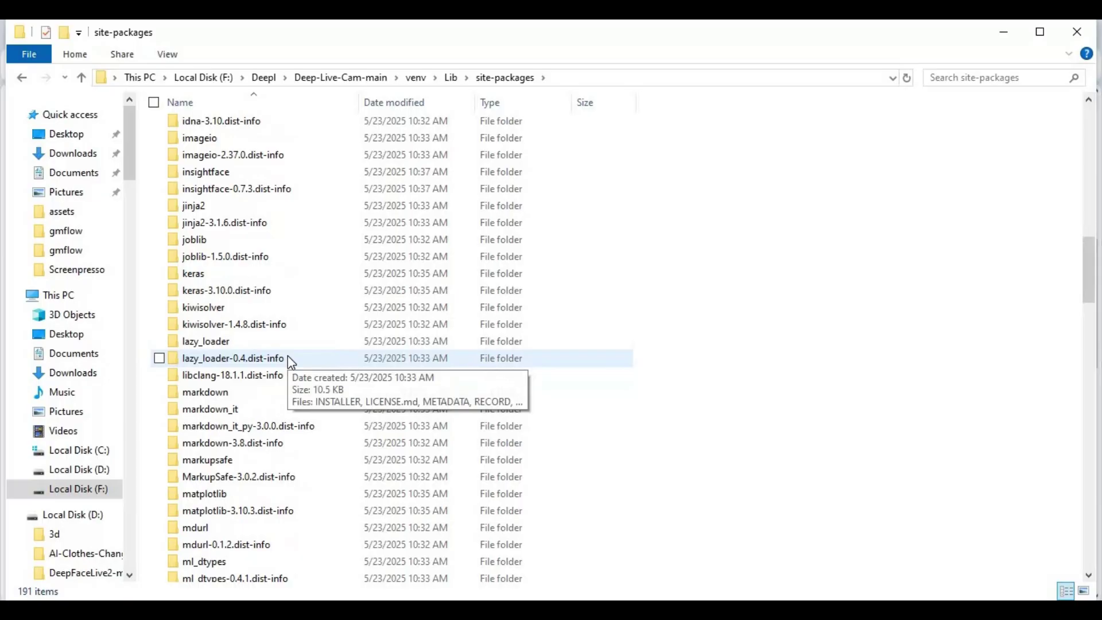
scroll(290, 362, "down", 11)
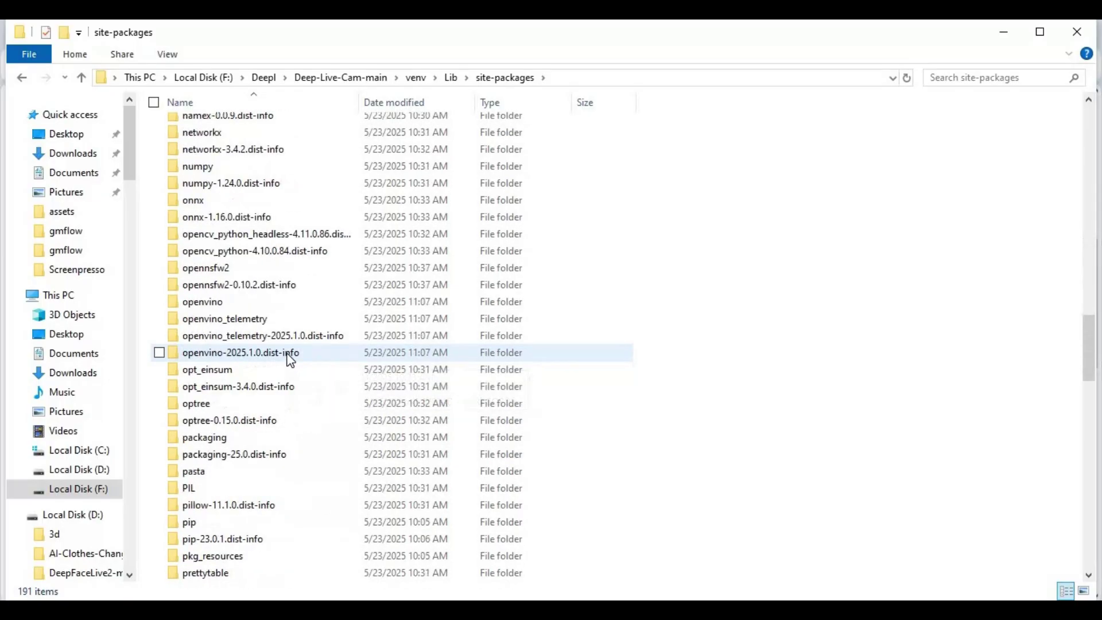
double_click(205, 301)
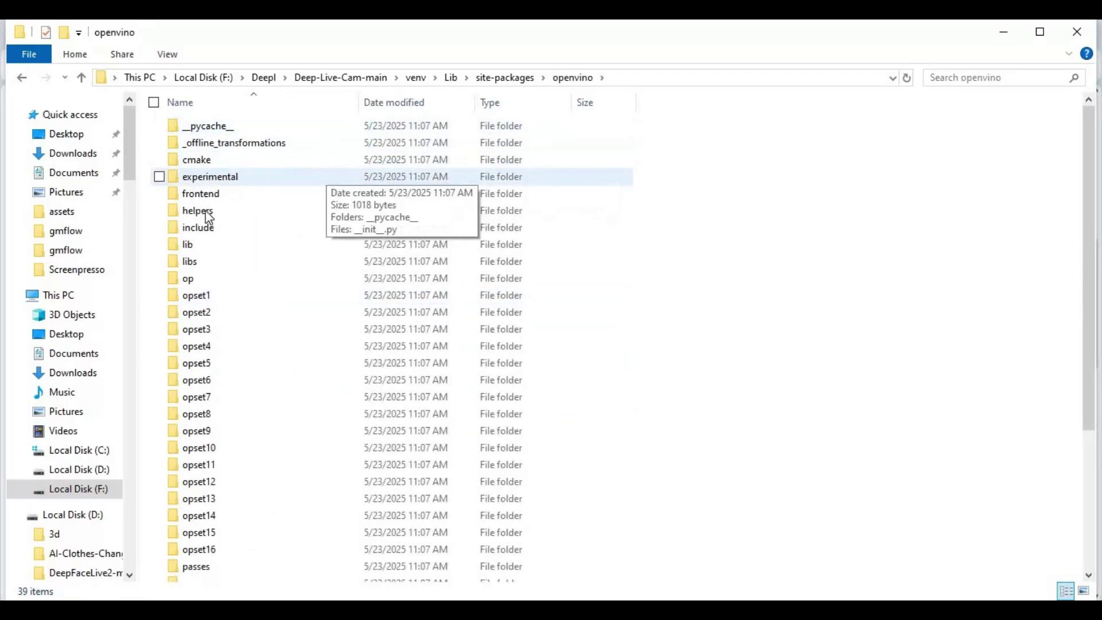
double_click(191, 261)
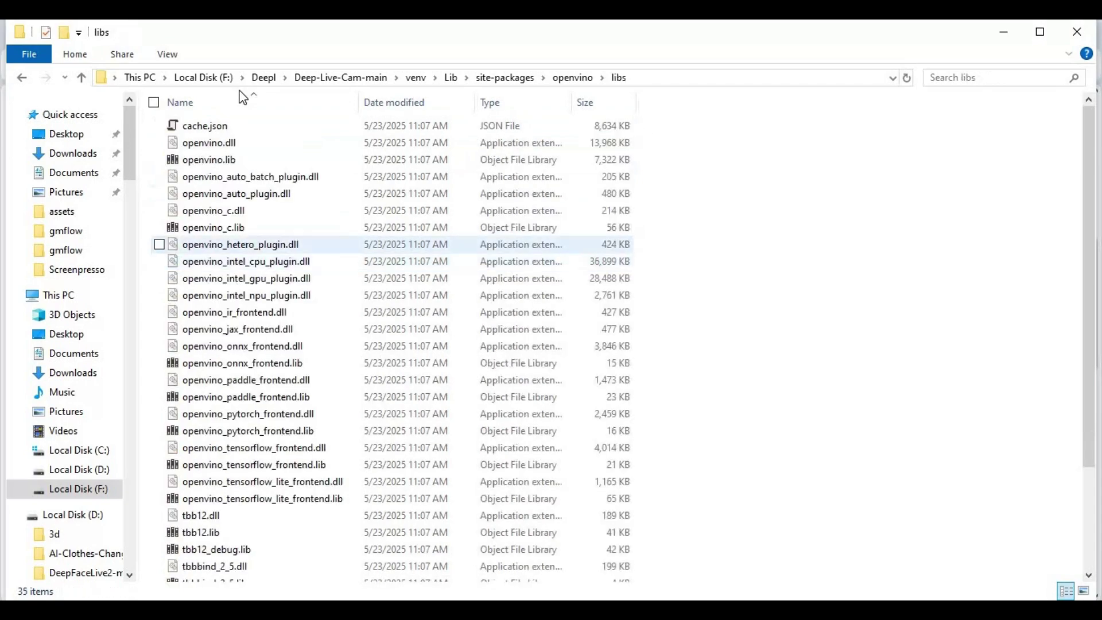
scroll(393, 434, "down", 3)
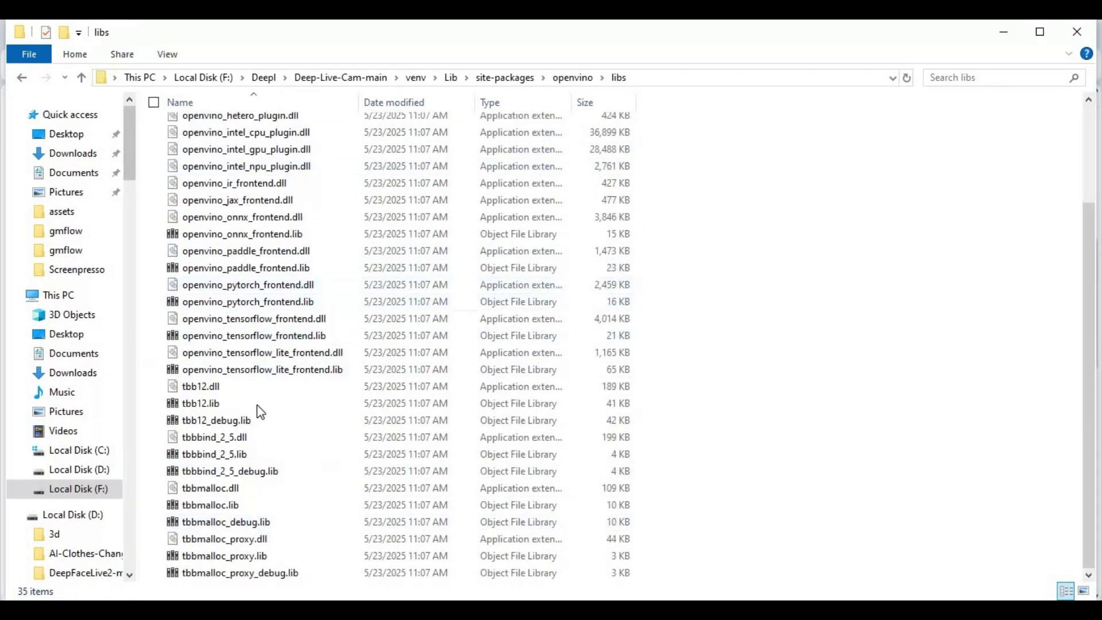
scroll(302, 293, "up", 3)
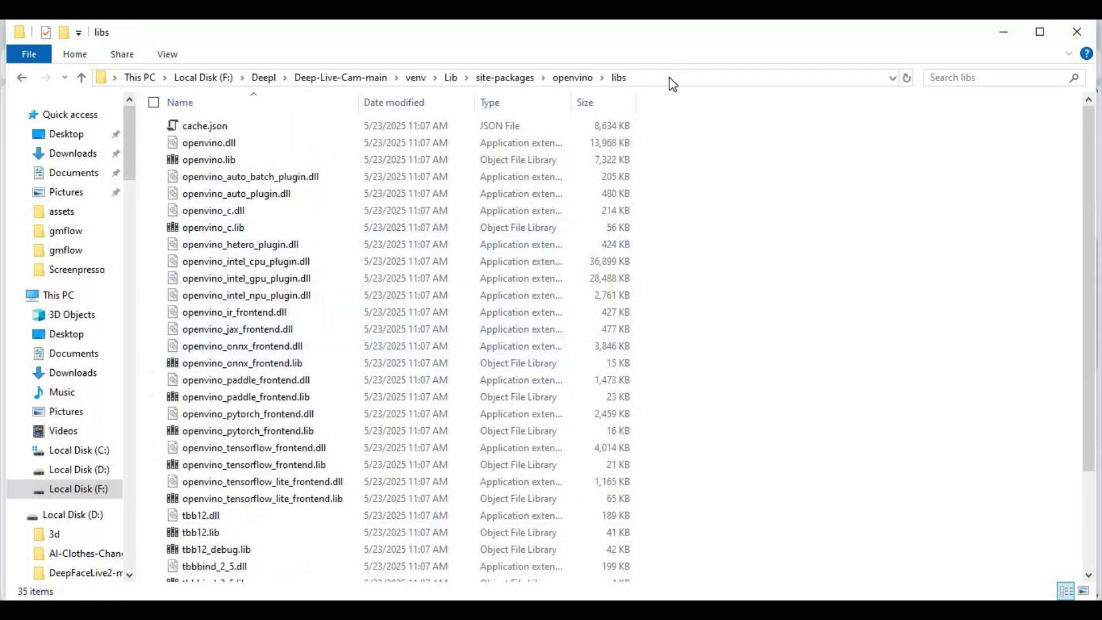
Copy the full path of the openvino\libs folder, then switch to the command prompt and begin a "set" command
left_click(668, 78)
right_click(248, 85)
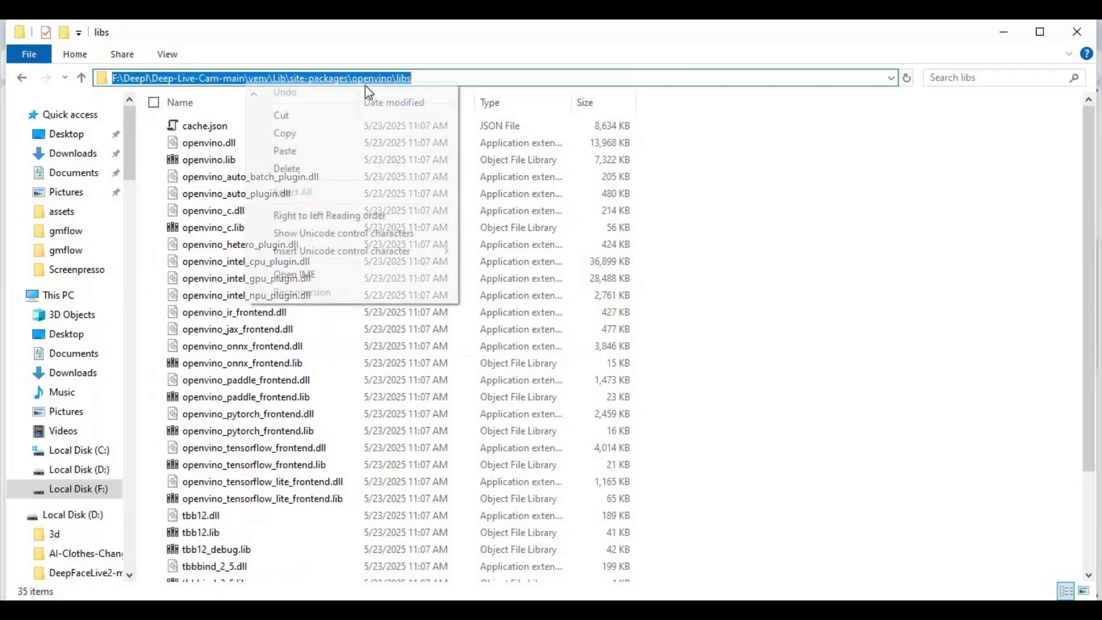
left_click(302, 135)
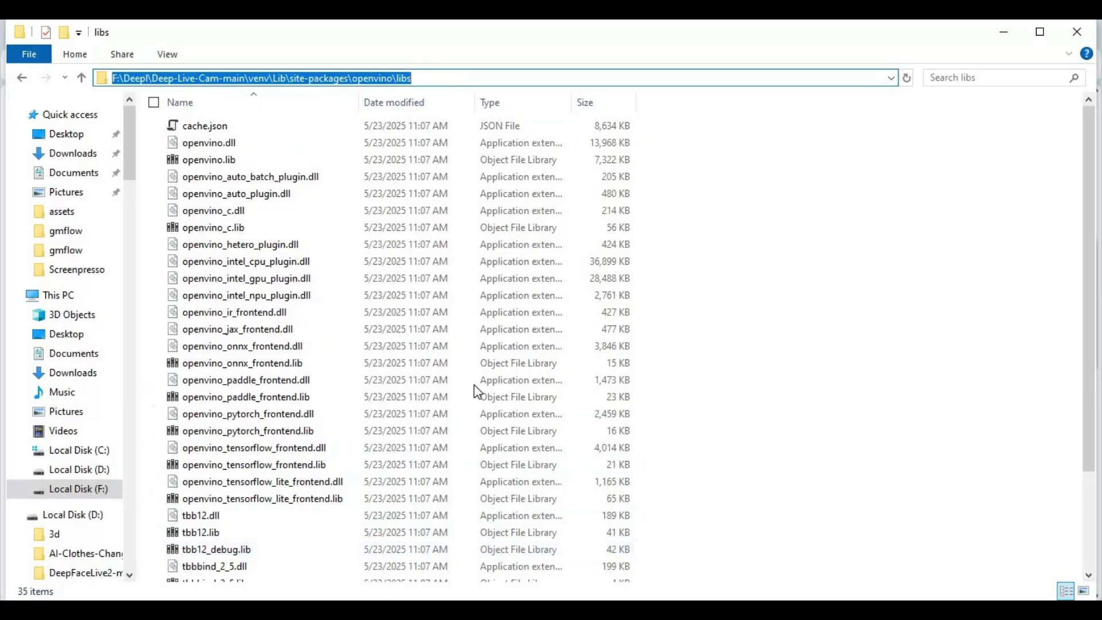
key("alt+Tab")
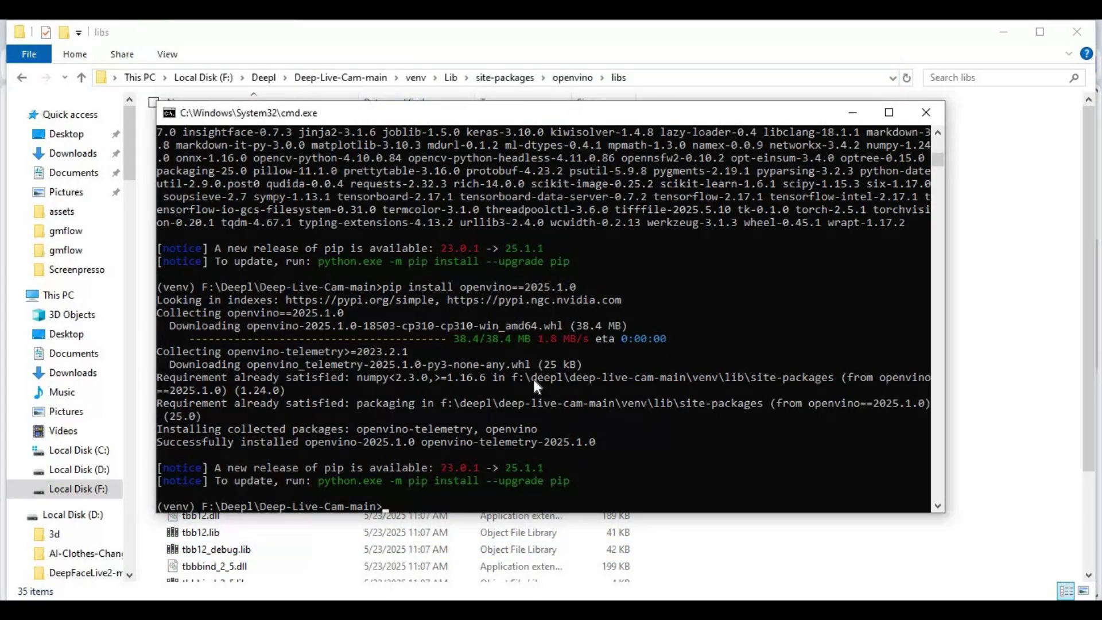
type("Set")
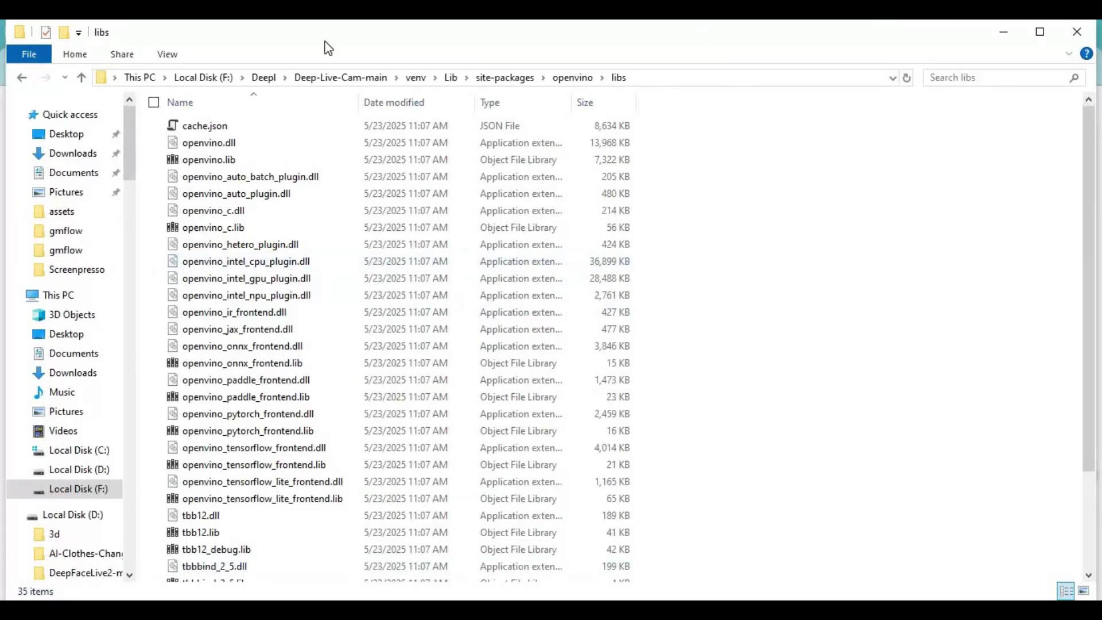
Copy the openvino\libs folder path again in File Explorer and minimize its window
left_click(241, 78)
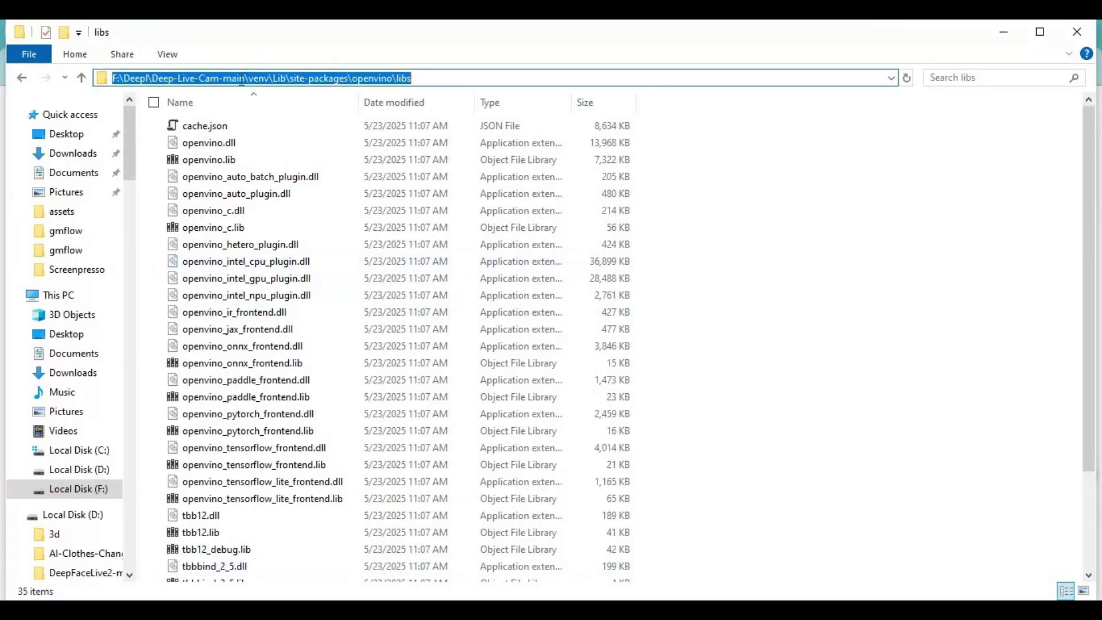
right_click(241, 80)
left_click(284, 138)
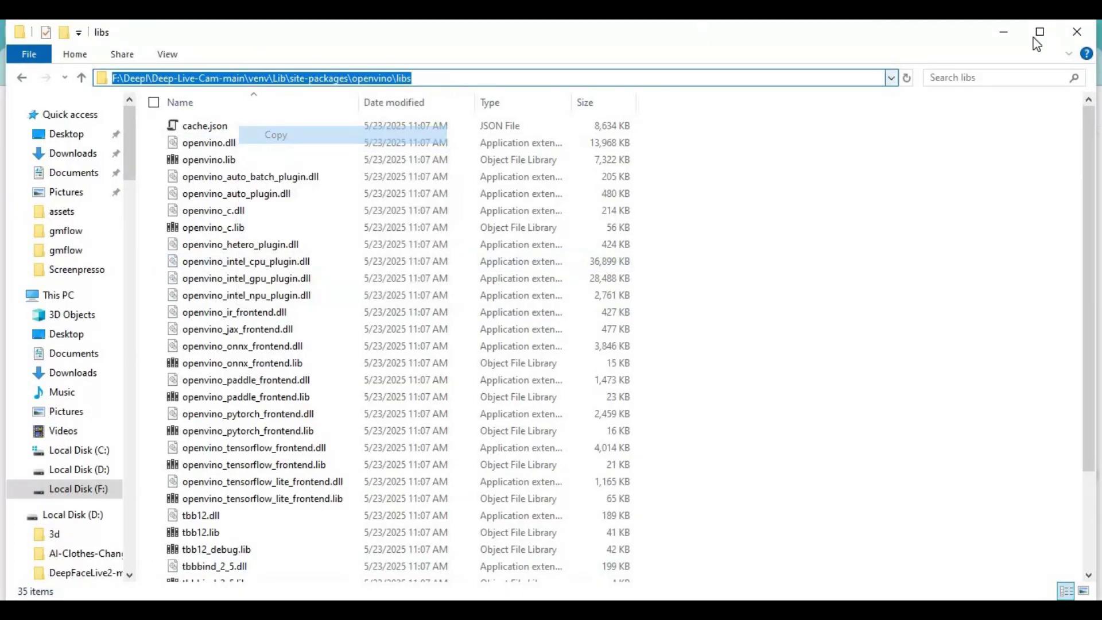
left_click(1004, 31)
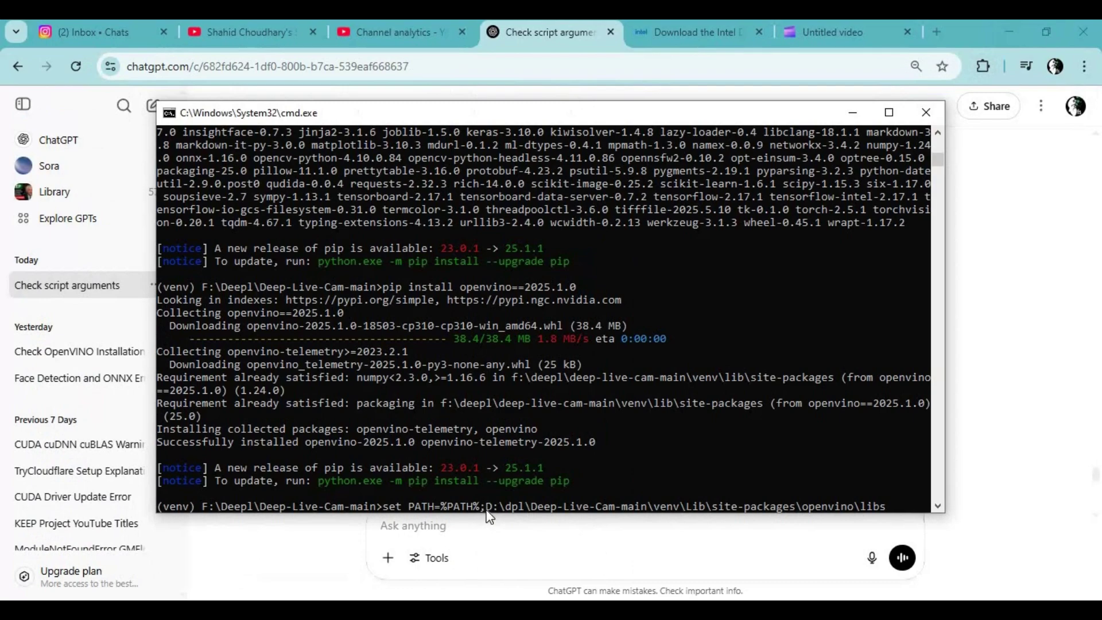
Replace the D:\dpl path in the command with the copied one and run "set PATH=%PATH%;F:\Deepl\Deep-Live-Cam-main\venv\Lib\site-packages\openvino\libs"
left_click_drag(487, 509, 888, 317)
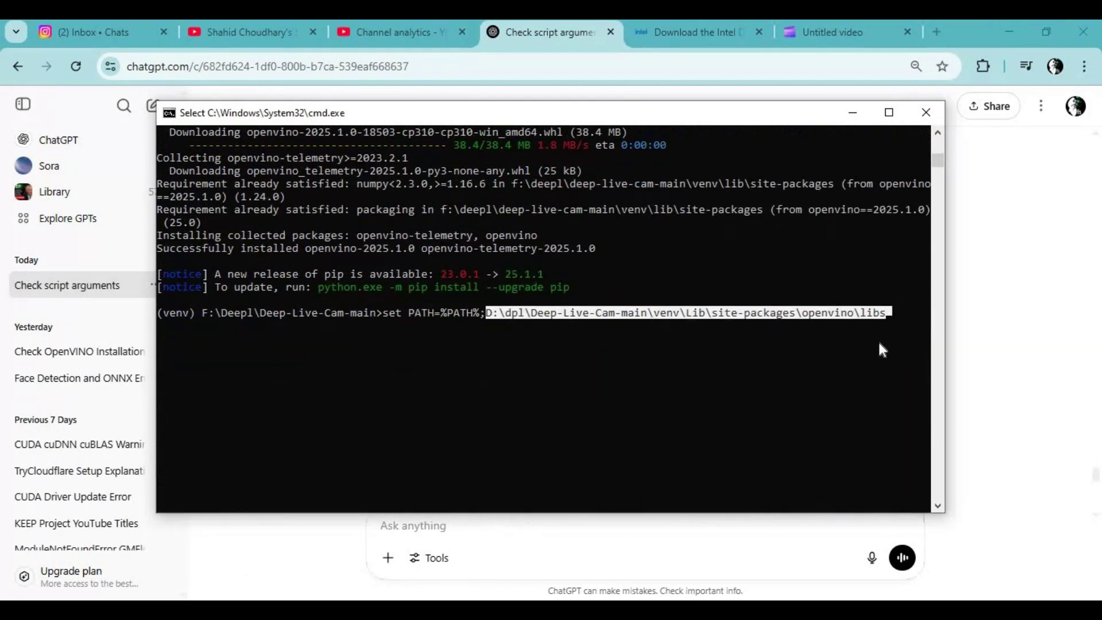
key("BackSpace")
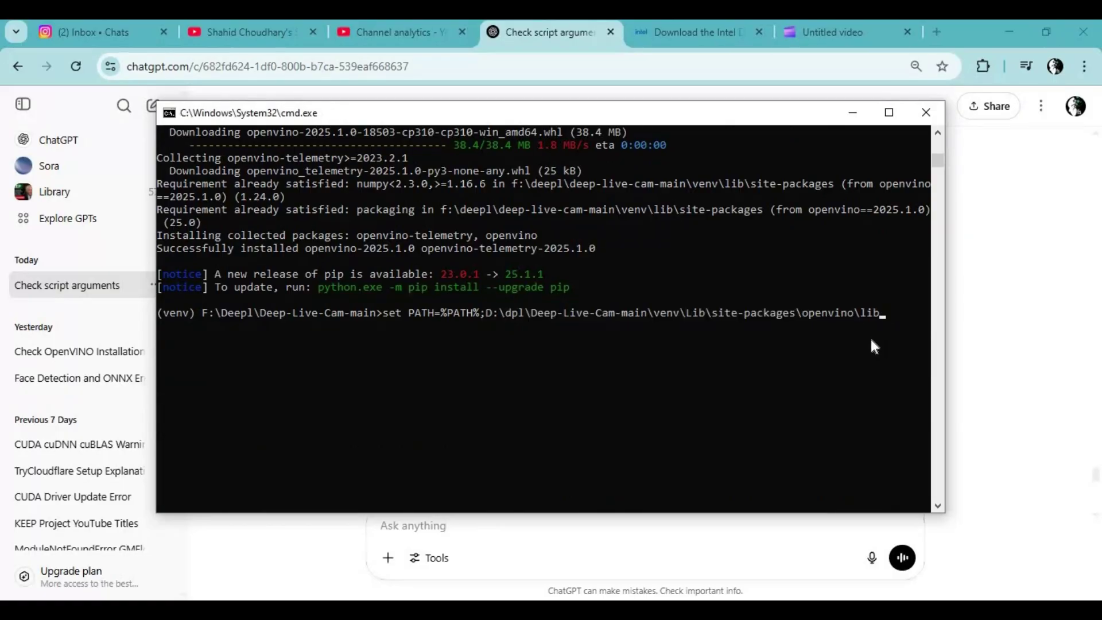
key("BackSpace")
key("BackSpace")
key("BackSpace")
key("BackSpace")
key("BackSpace")
key("BackSpace")
key("BackSpace")
key("BackSpace")
key("BackSpace")
key("BackSpace")
key("BackSpace")
key("BackSpace")
key("BackSpace")
key("BackSpace")
key("BackSpace")
key("BackSpace")
key("BackSpace")
key("BackSpace")
key("BackSpace")
key("BackSpace")
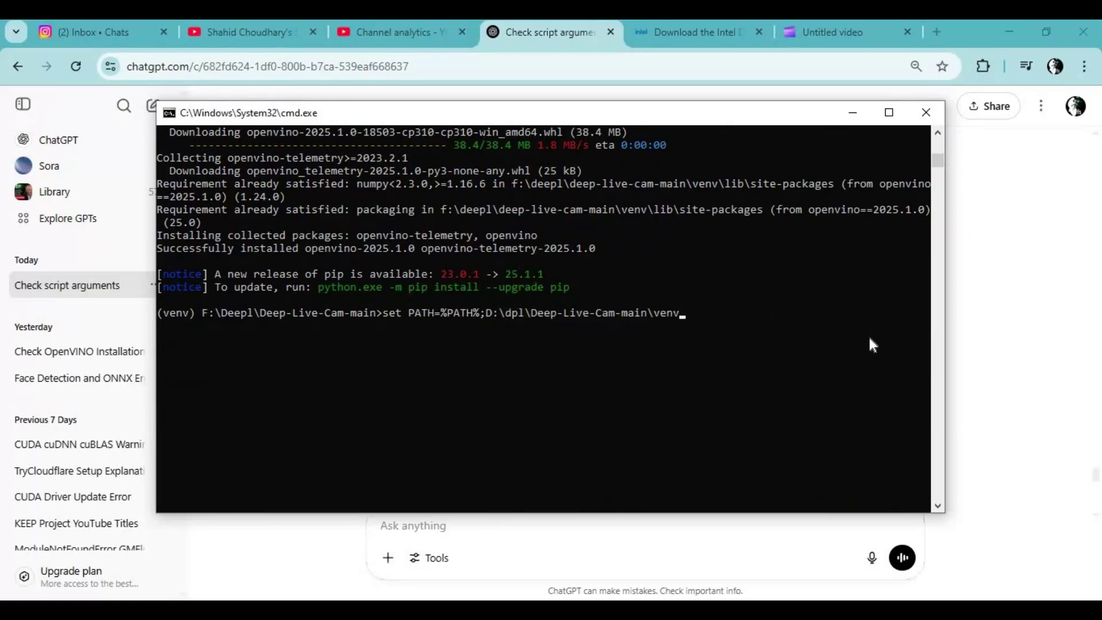
key("BackSpace")
key("BackSpace")
key("BackSpace")
key("BackSpace")
key("BackSpace")
key("BackSpace")
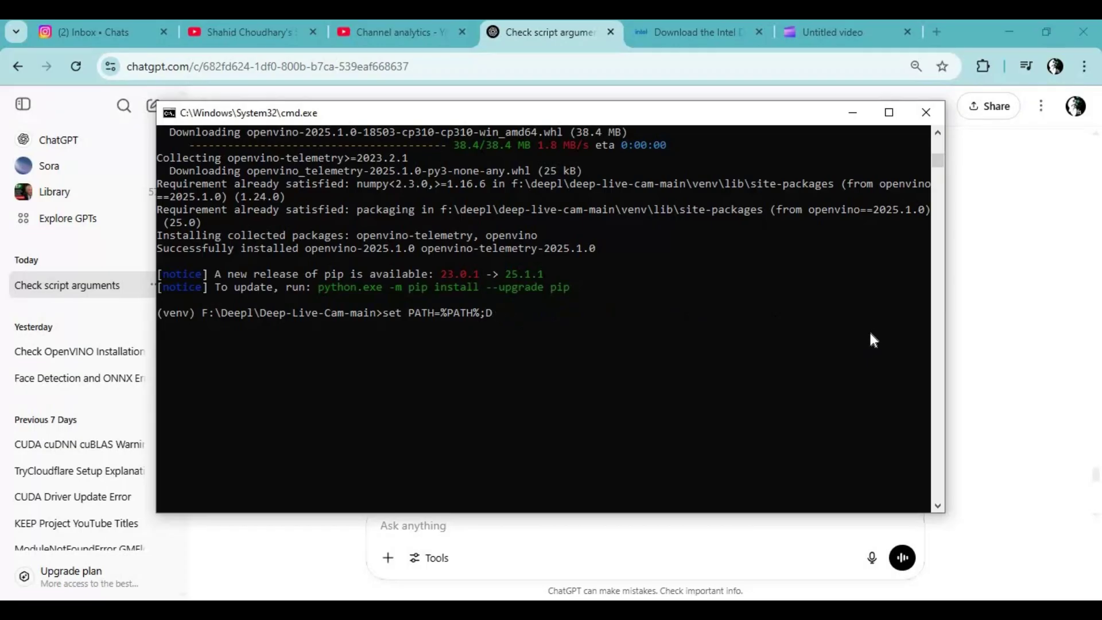
key("ctrl+v")
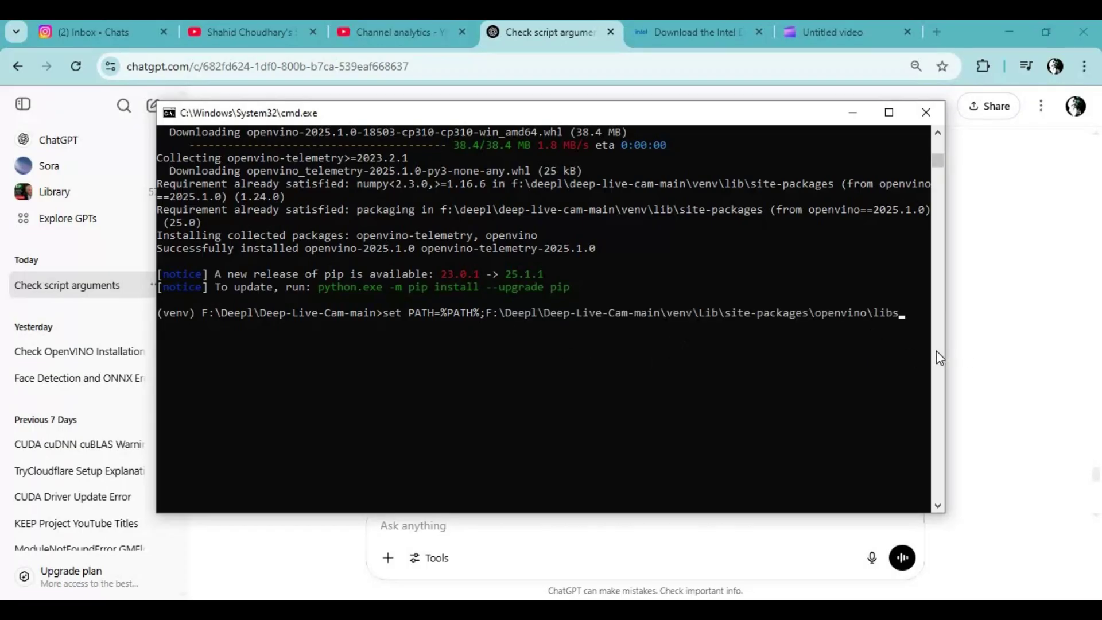
key("Return")
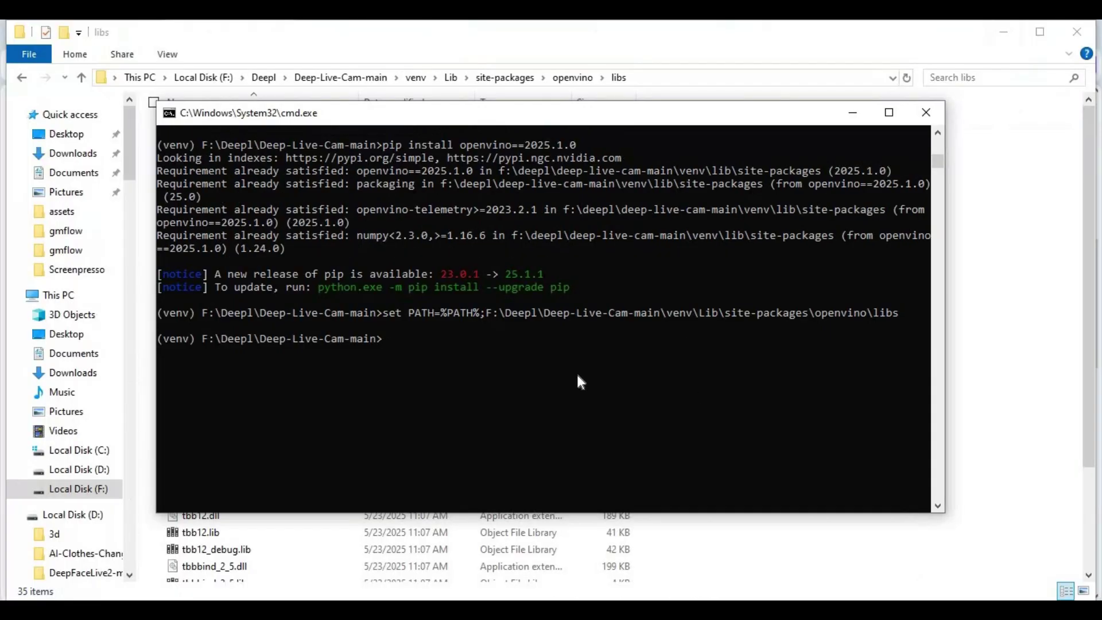
Run "pip install onnxruntime-openvino" in the virtual environment
key("ctrl+v")
key("Return")
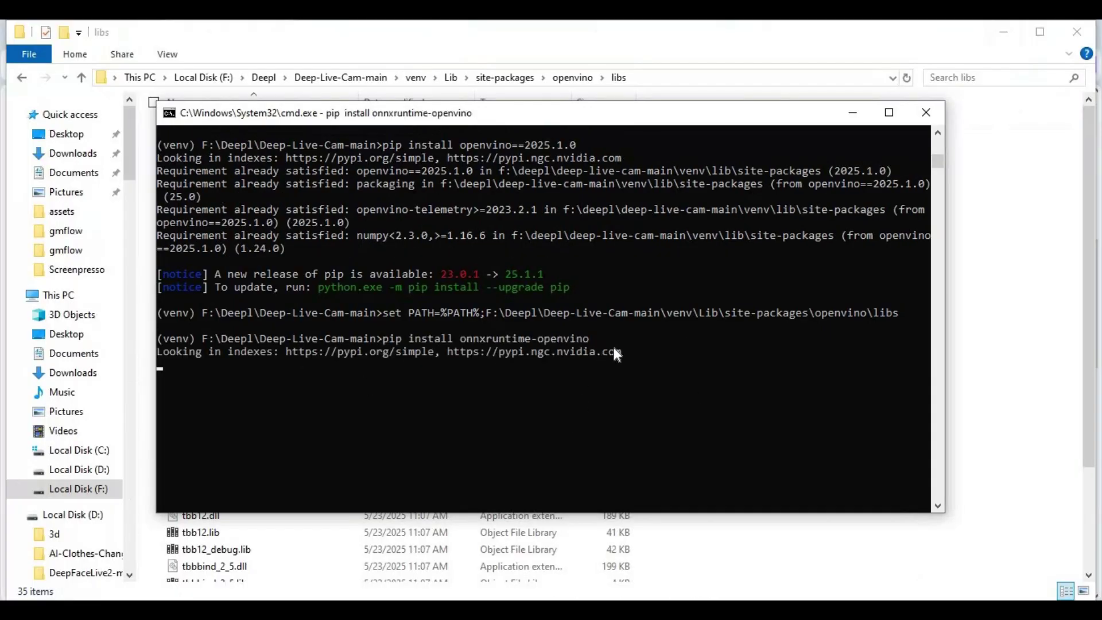
left_click_drag(595, 338, 395, 339)
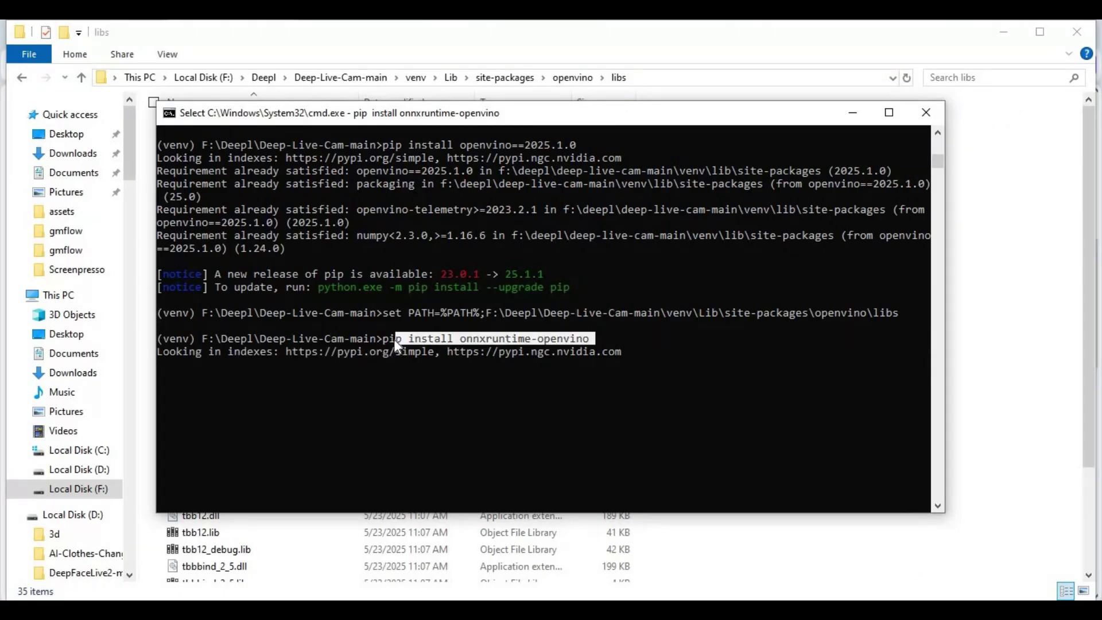
right_click(363, 392)
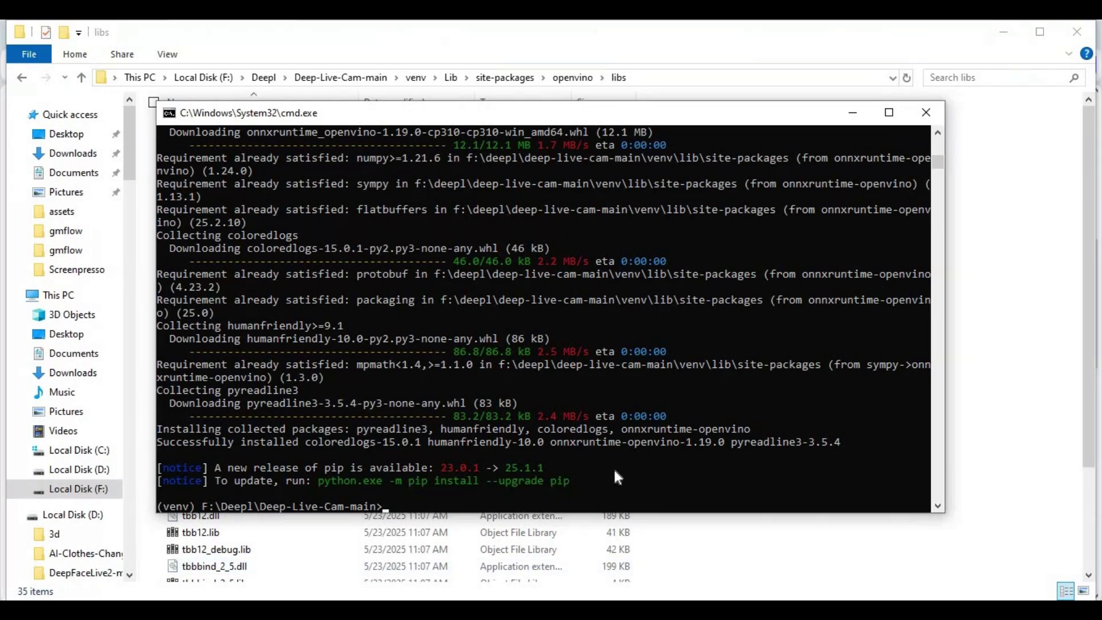
Run "python run.py --execution-provider openvino", then install the pygrabber module with "pip install pygrabber"
key("ctrl+v")
key("Return")
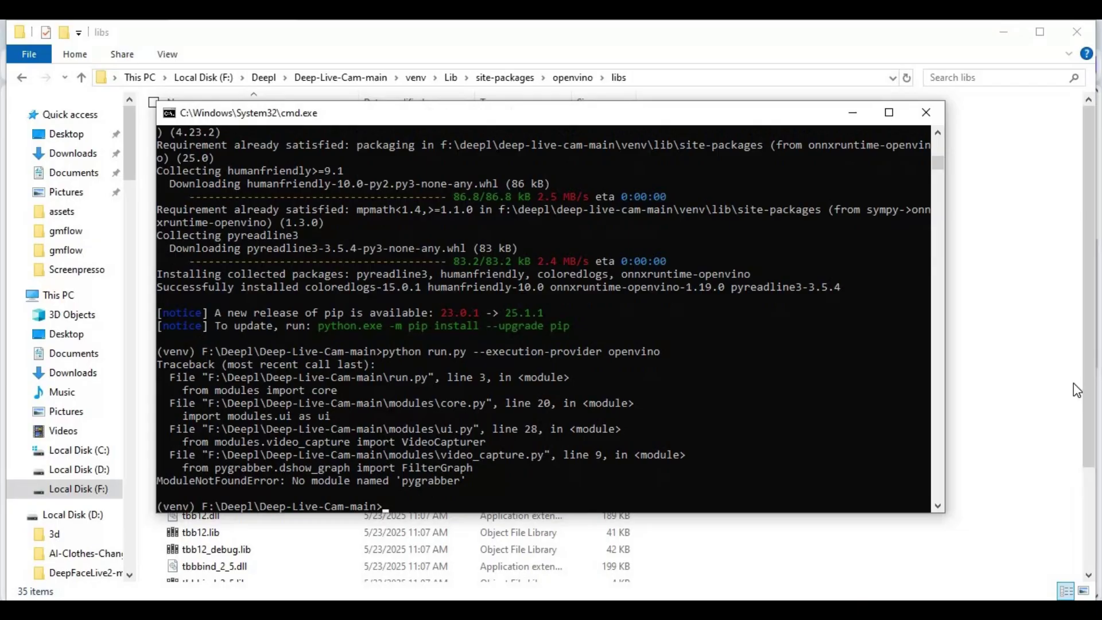
type("pp")
key("BackSpace")
type("ip install pygrabber")
key("Return")
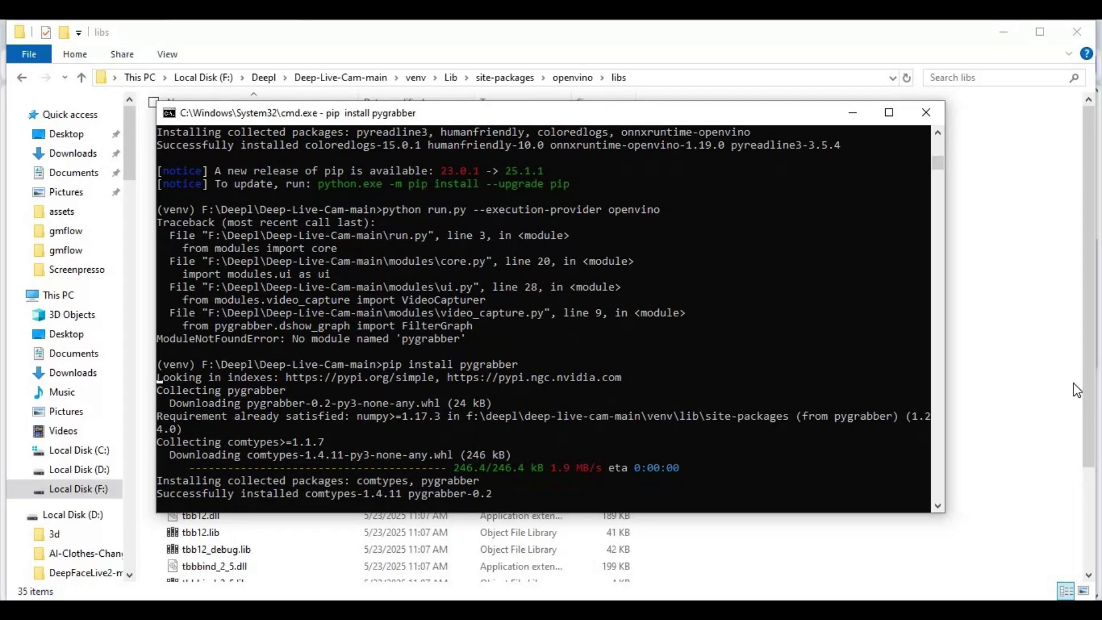
Run "python run.py --execution-provider openvino" again in the virtual environment
key("Up")
key("Up")
key("Return")
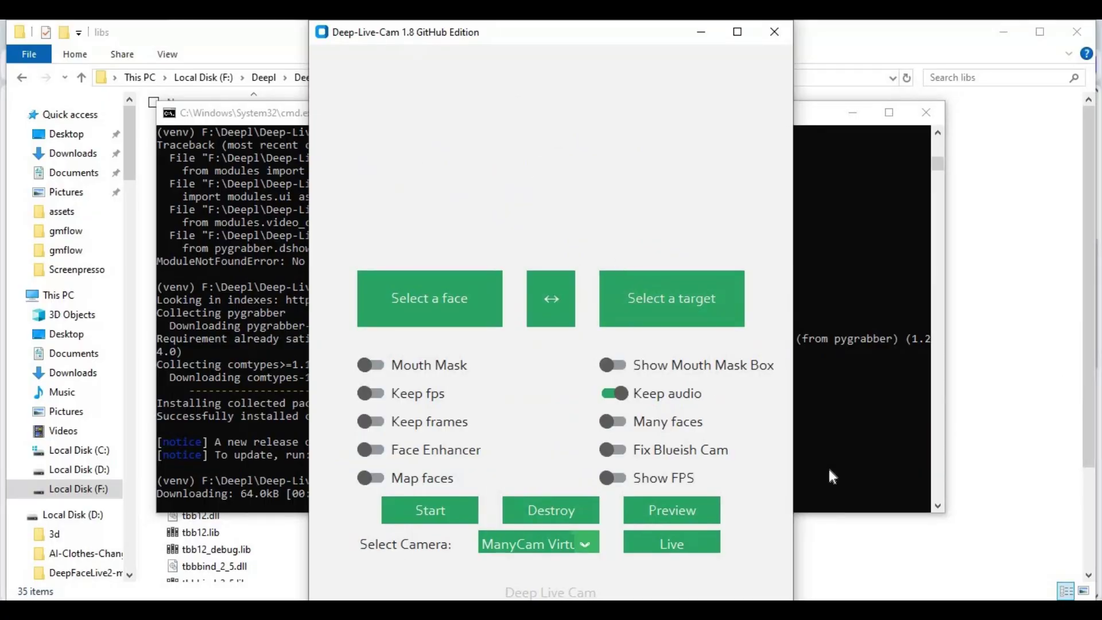
In File Explorer, go up to the Deep-Live-Cam-main folder and open instructions.txt in its models folder
left_click(141, 270)
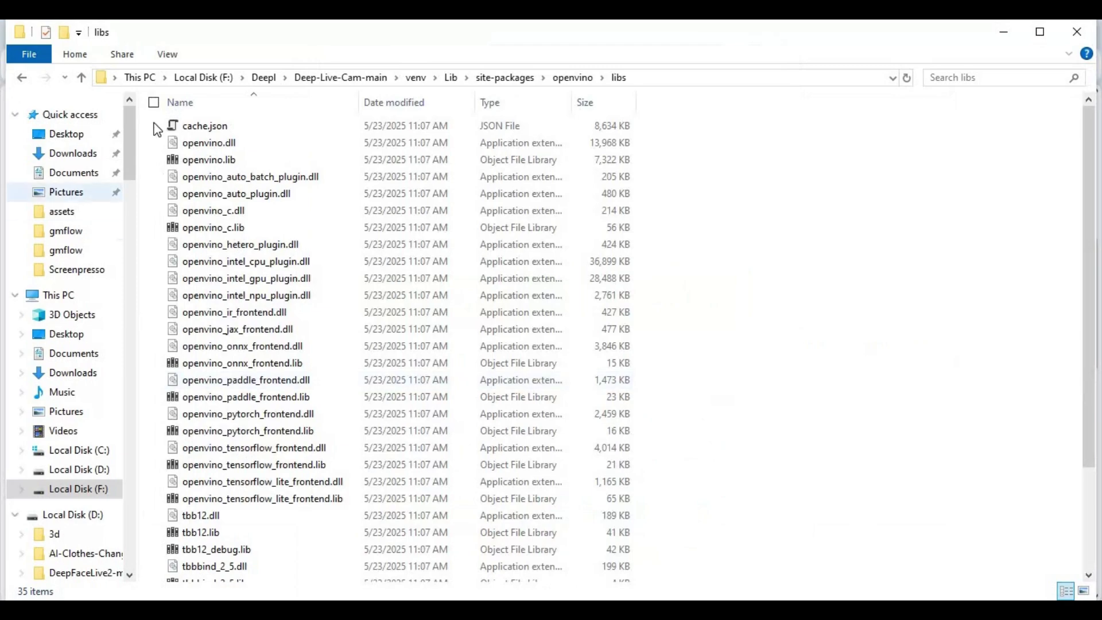
left_click(81, 77)
left_click(81, 78)
left_click(80, 78)
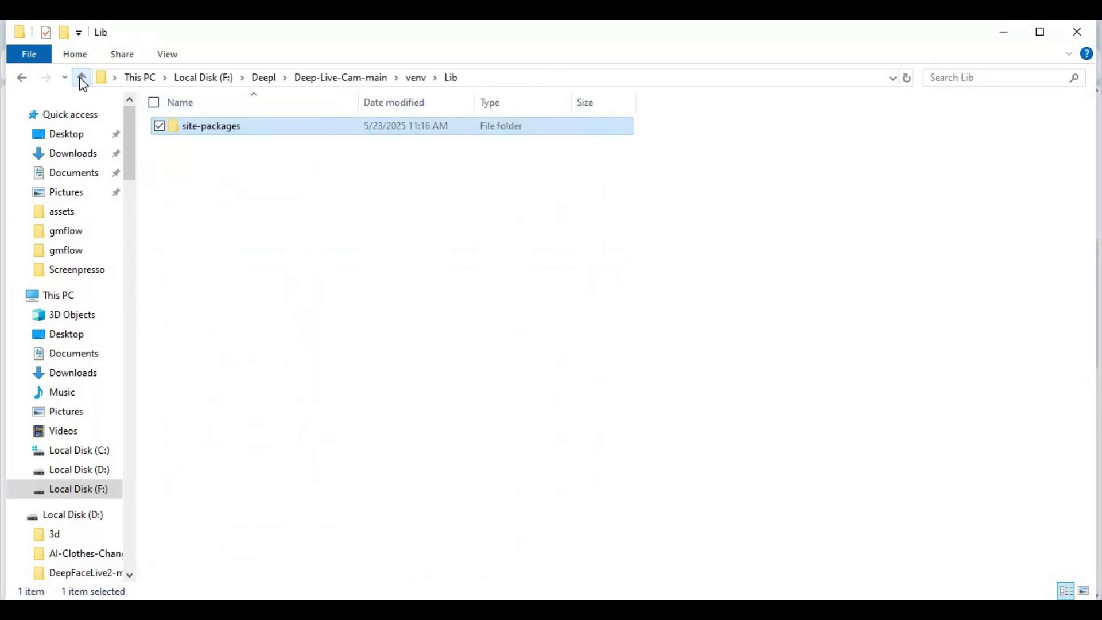
left_click(80, 78)
left_click(81, 77)
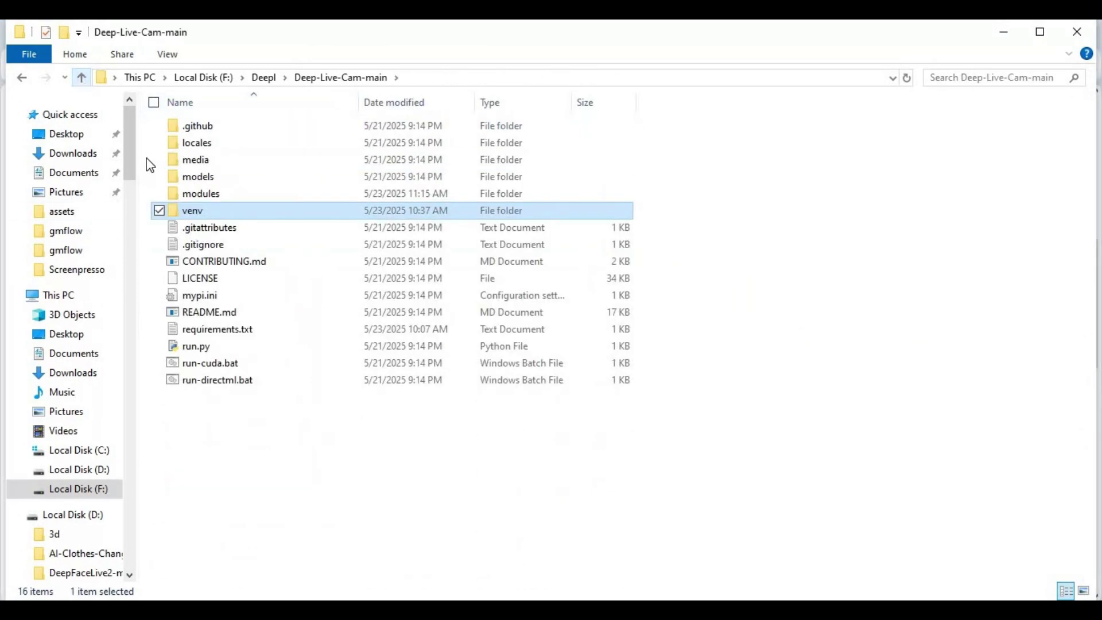
double_click(192, 177)
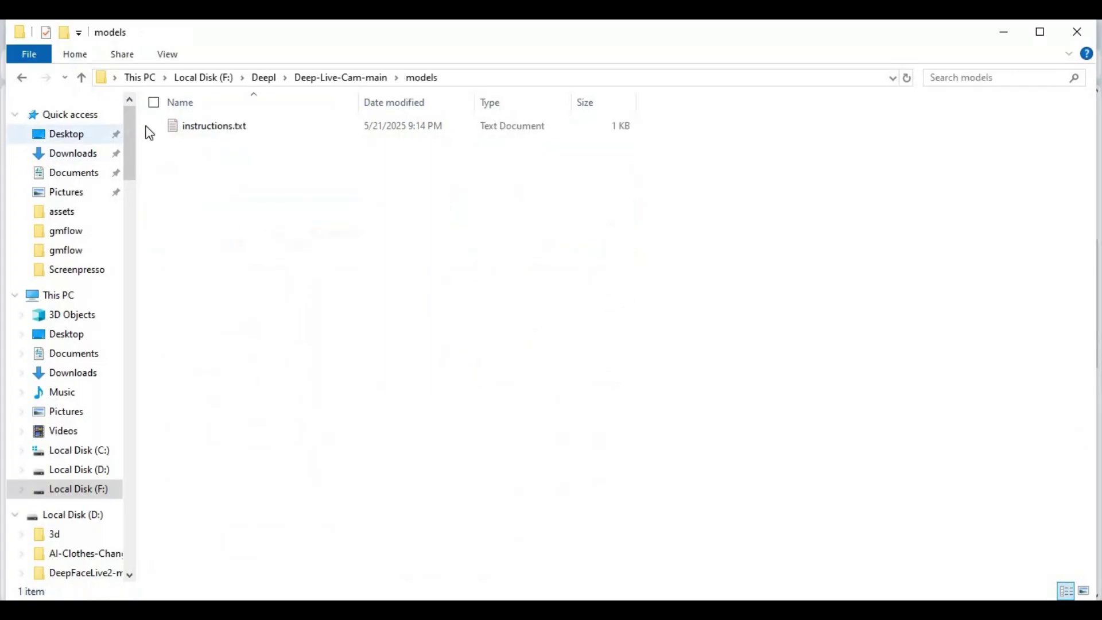
double_click(185, 126)
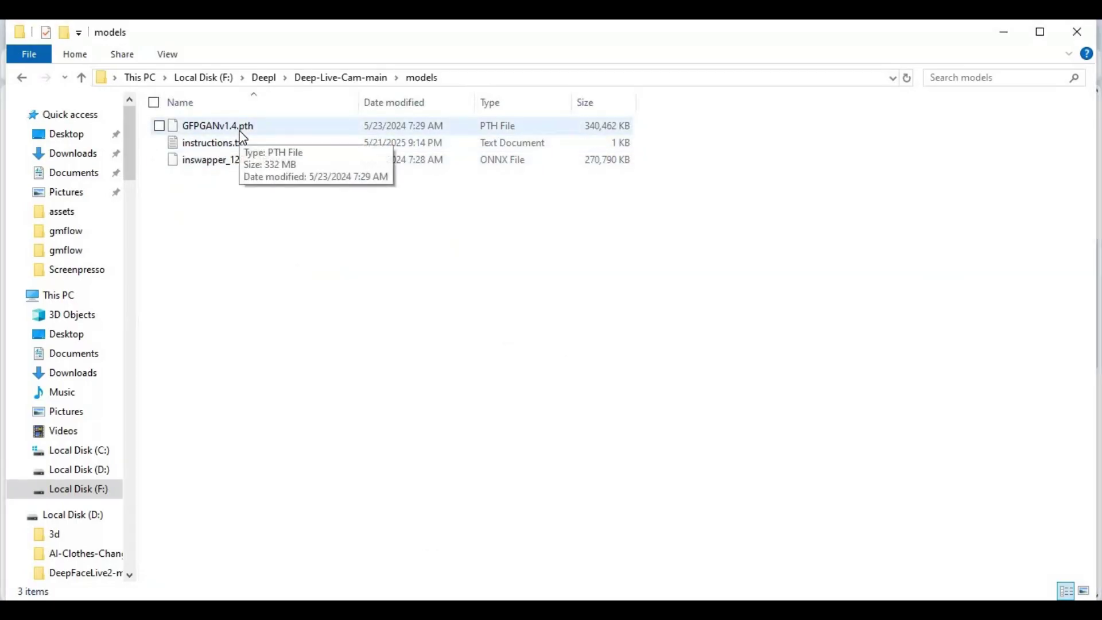
Return to the Deep-Live-Cam-main folder and close the command prompt that runs Deep-Live-Cam
left_click(82, 78)
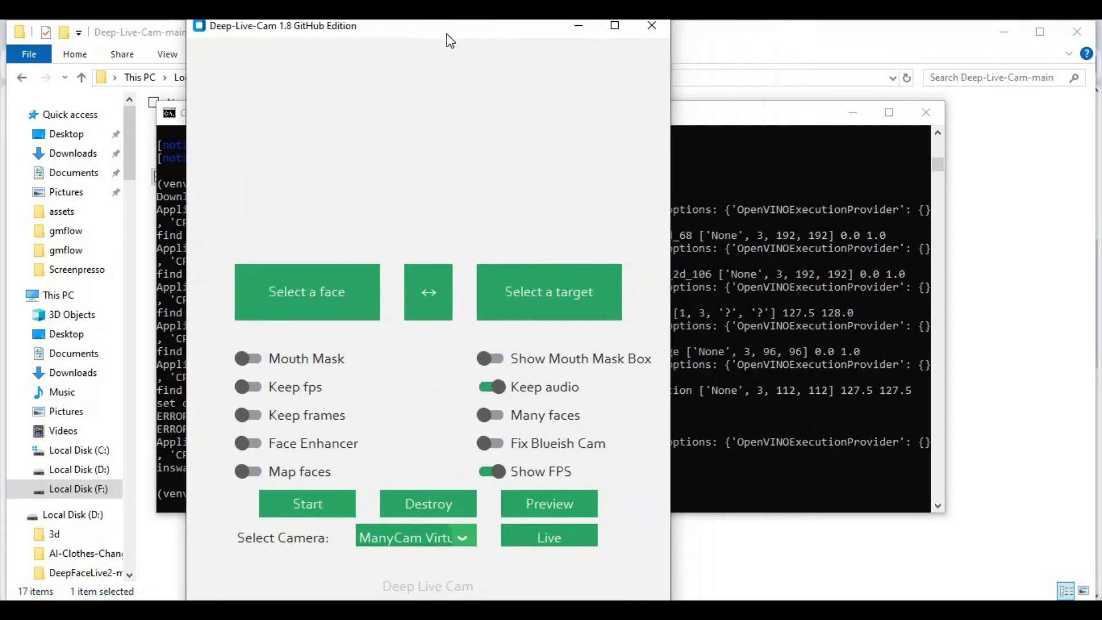
left_click_drag(446, 33, 441, 37)
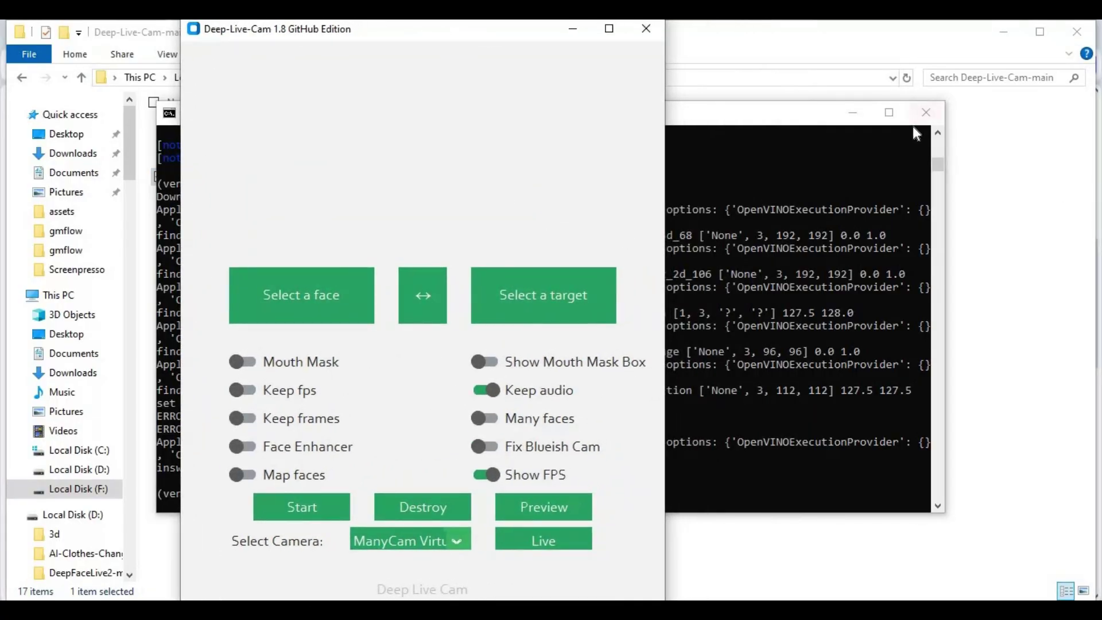
left_click(925, 112)
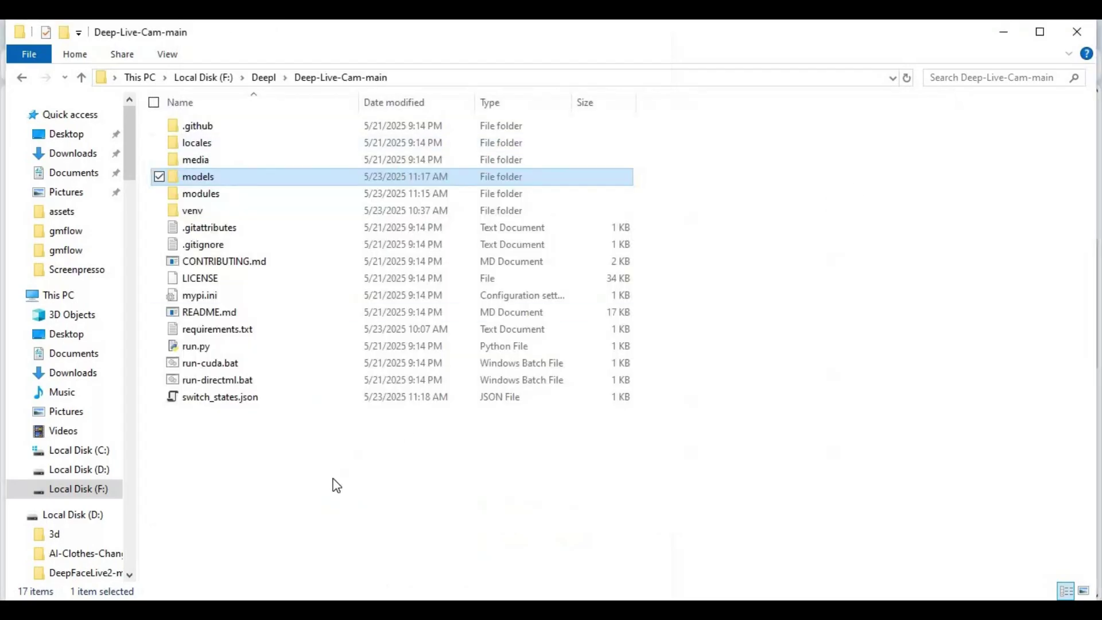
Create a new text document with the default name in the Deep-Live-Cam-main folder and open it in Notepad
right_click(332, 477)
mouse_move(402, 441)
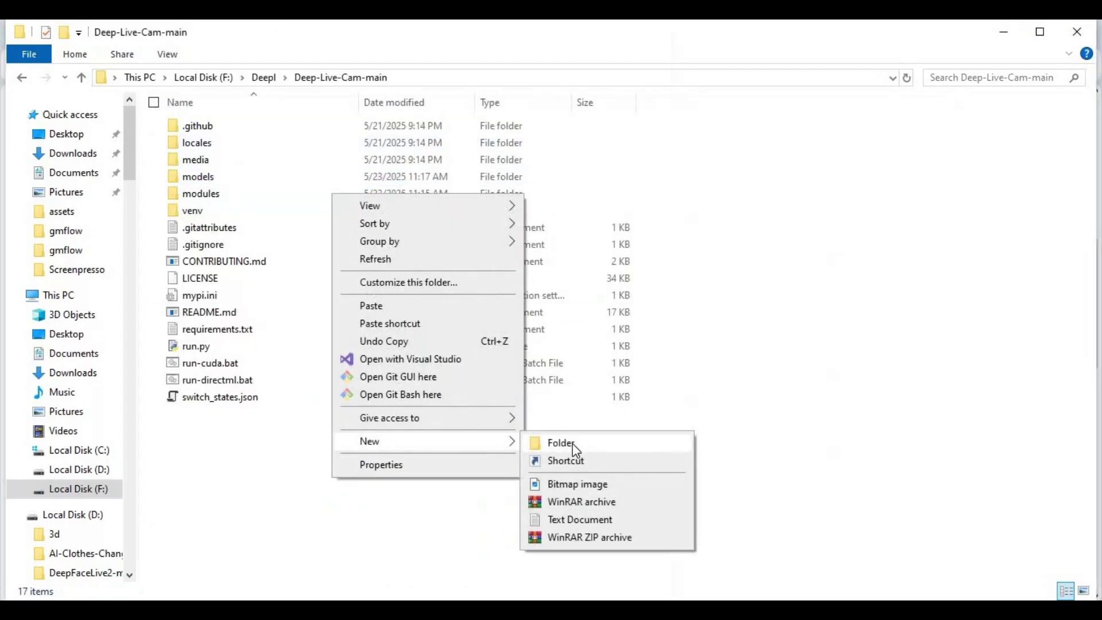
left_click(579, 519)
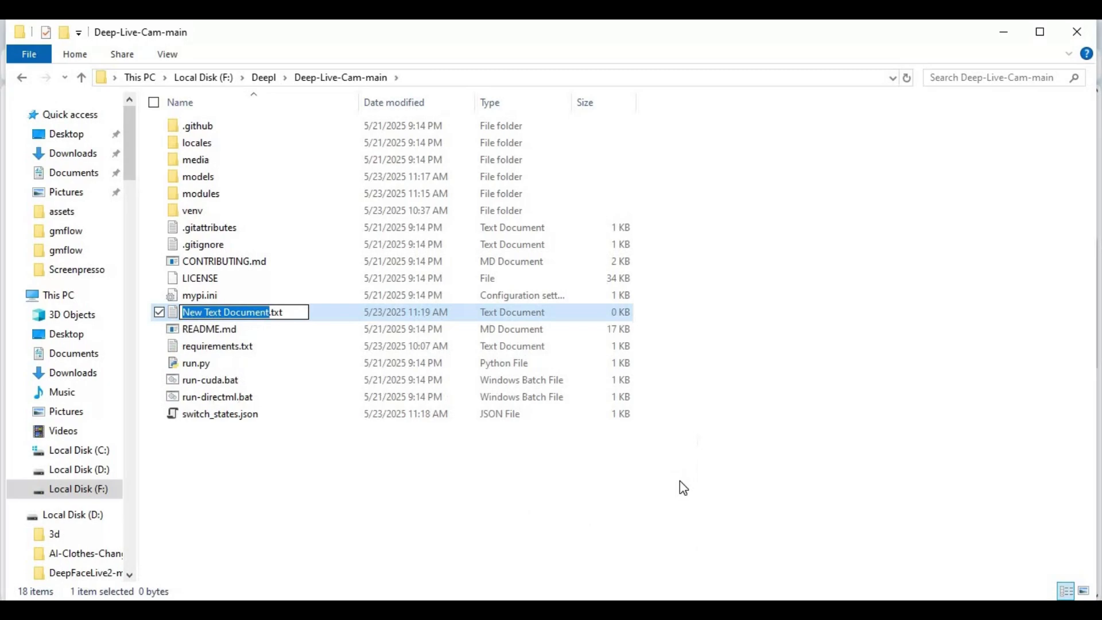
left_click(683, 488)
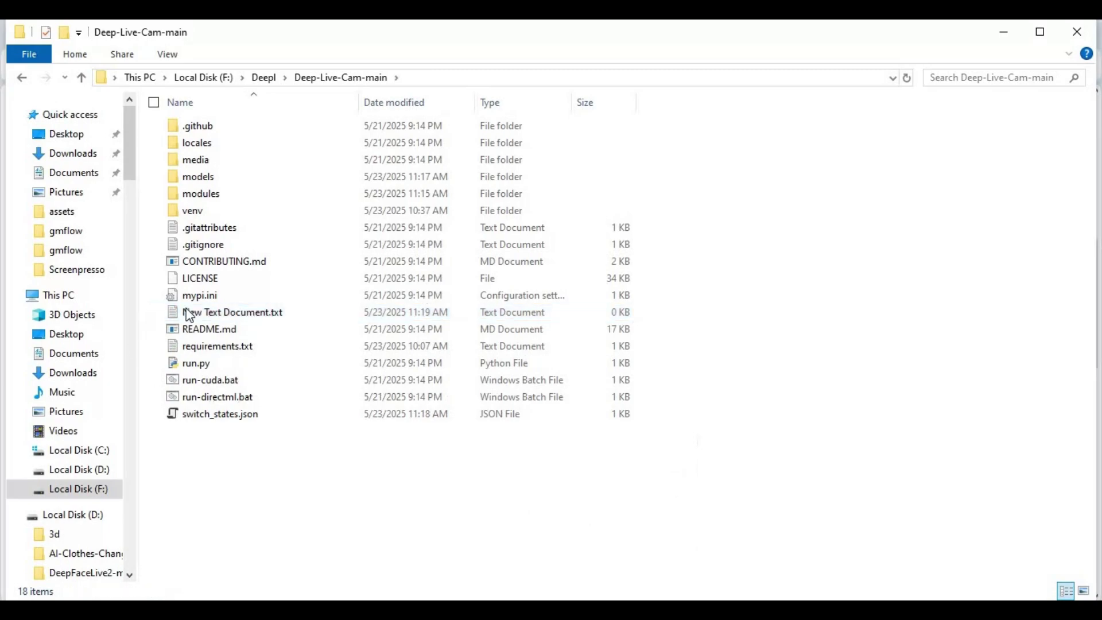
double_click(246, 312)
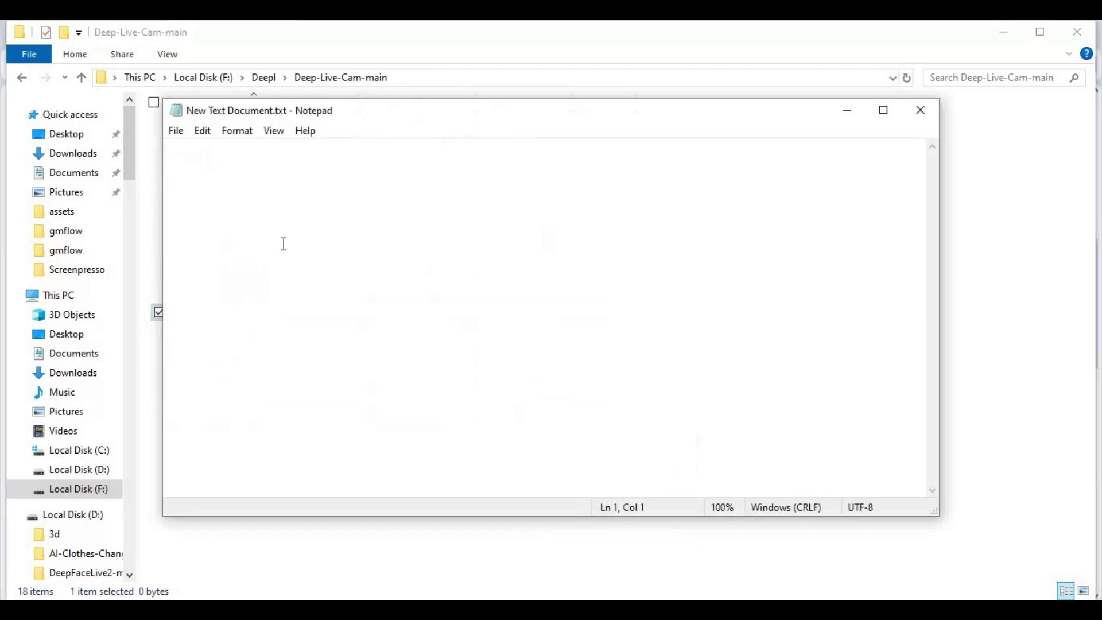
type("@ech")
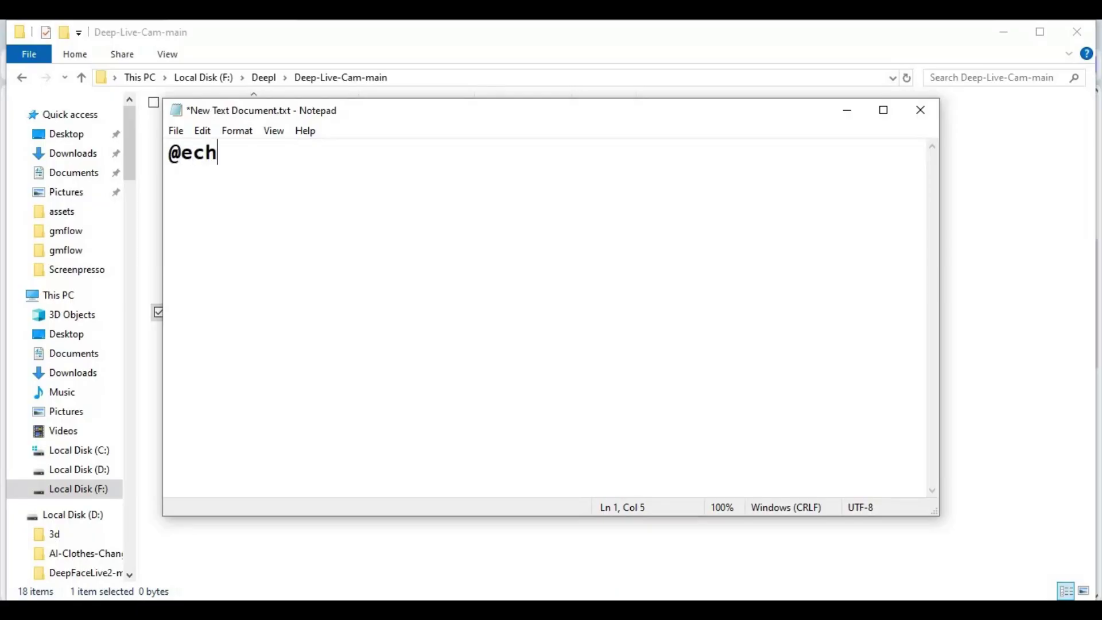
type("o off")
key("Return")
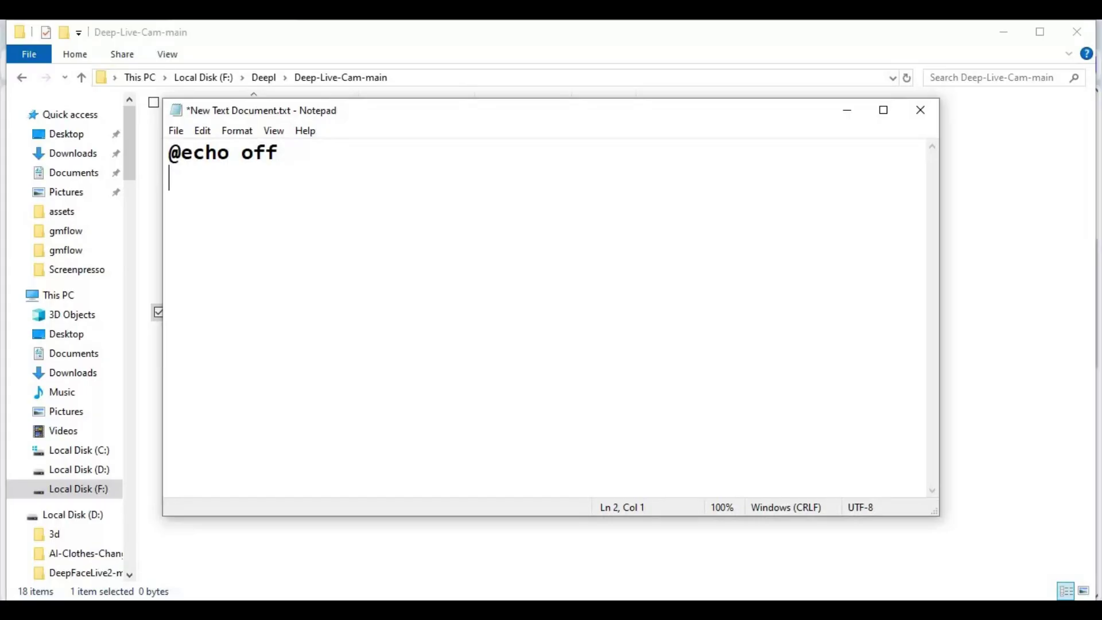
type("x")
key("BackSpace")
type("call ve")
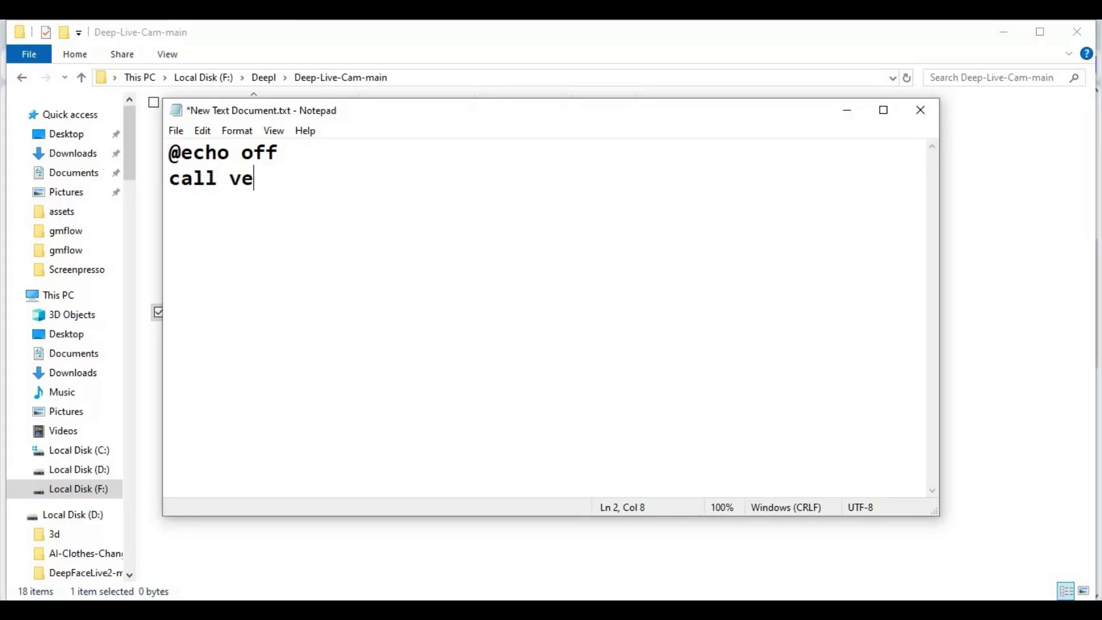
type("nv\\scripts\\a")
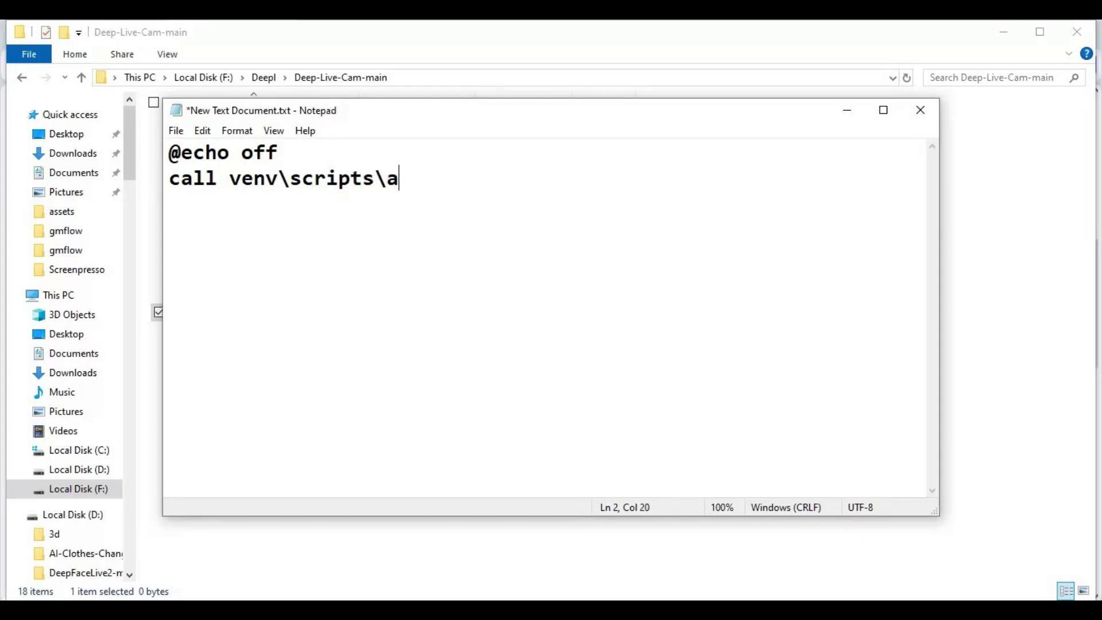
type("ctivate")
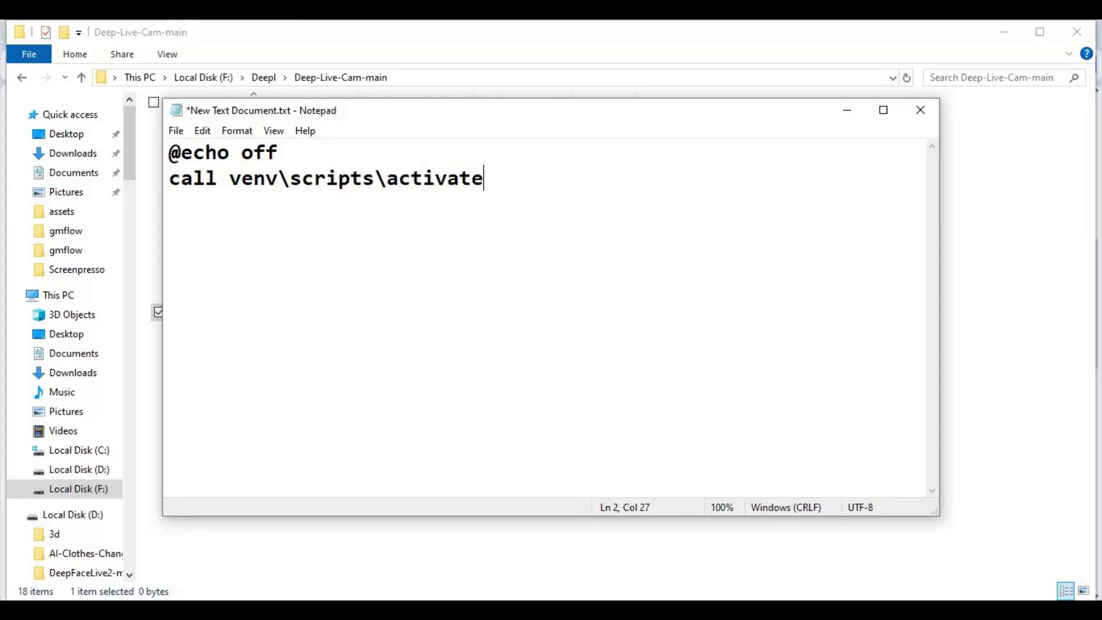
key("Return")
type("python run.py --execution-provider openvino")
type("pause")
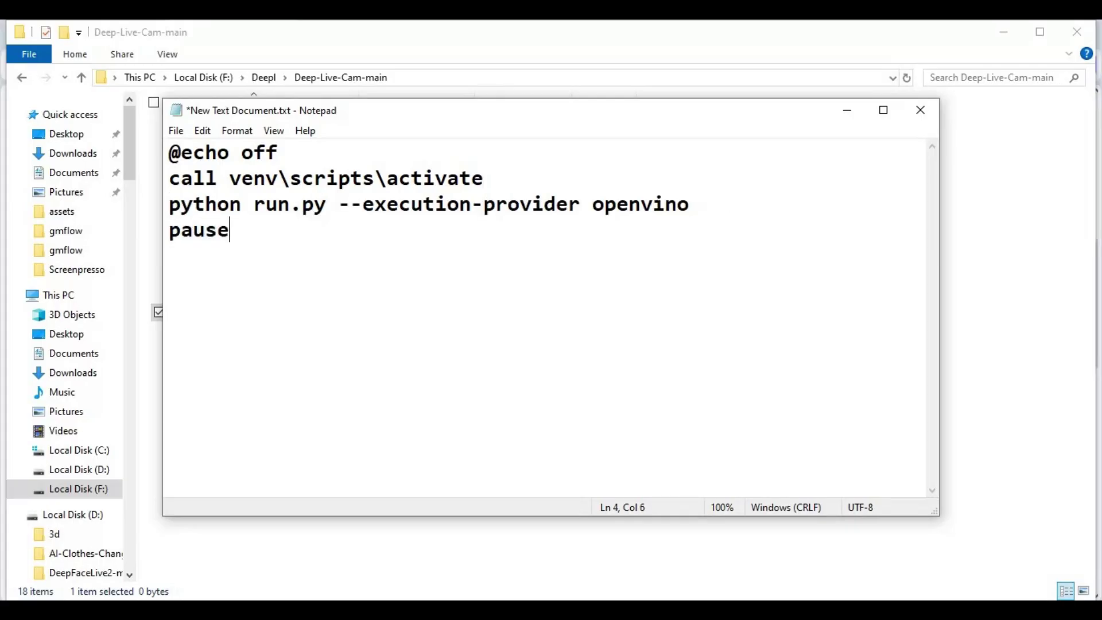
Save the script as RUN.bat in the Deep-Live-Cam-main folder and close Notepad
left_click(175, 131)
left_click(212, 220)
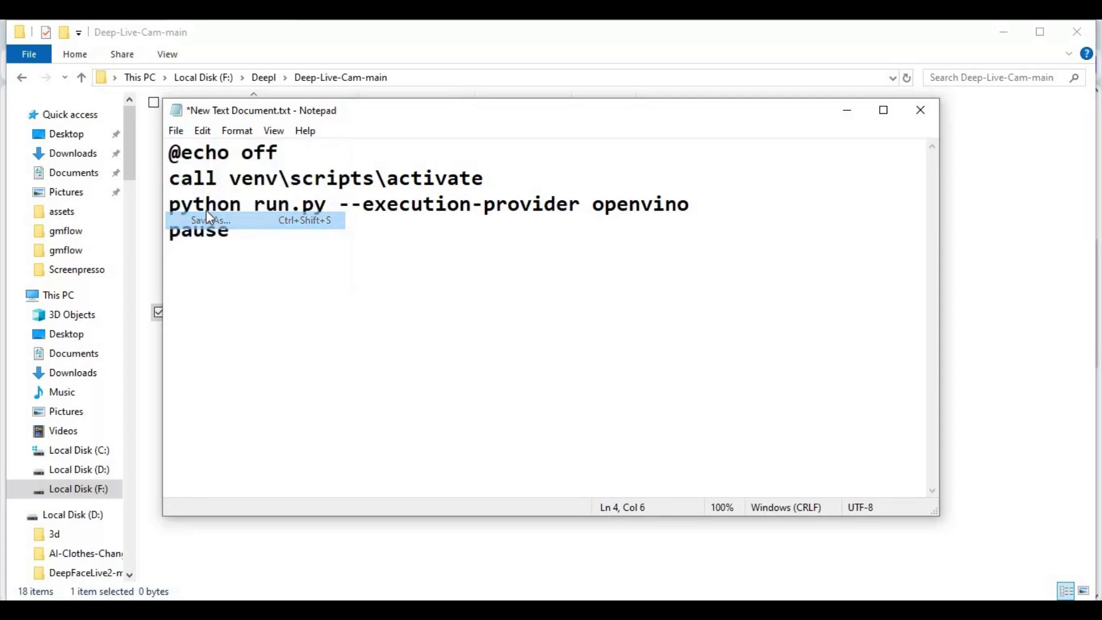
type("Rn")
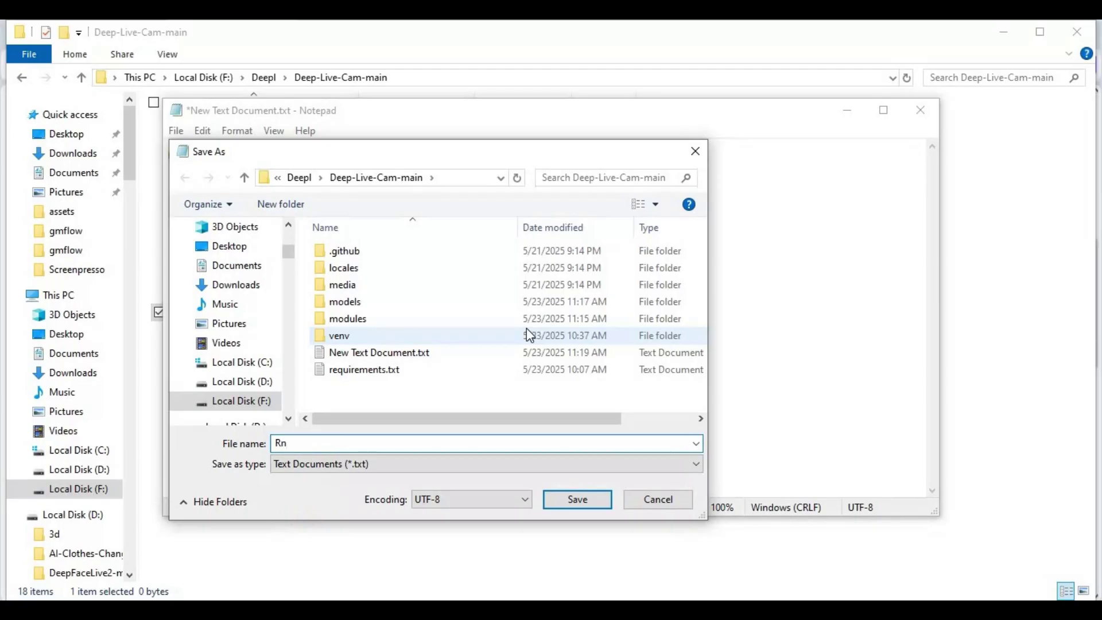
key("BackSpace")
type("UN")
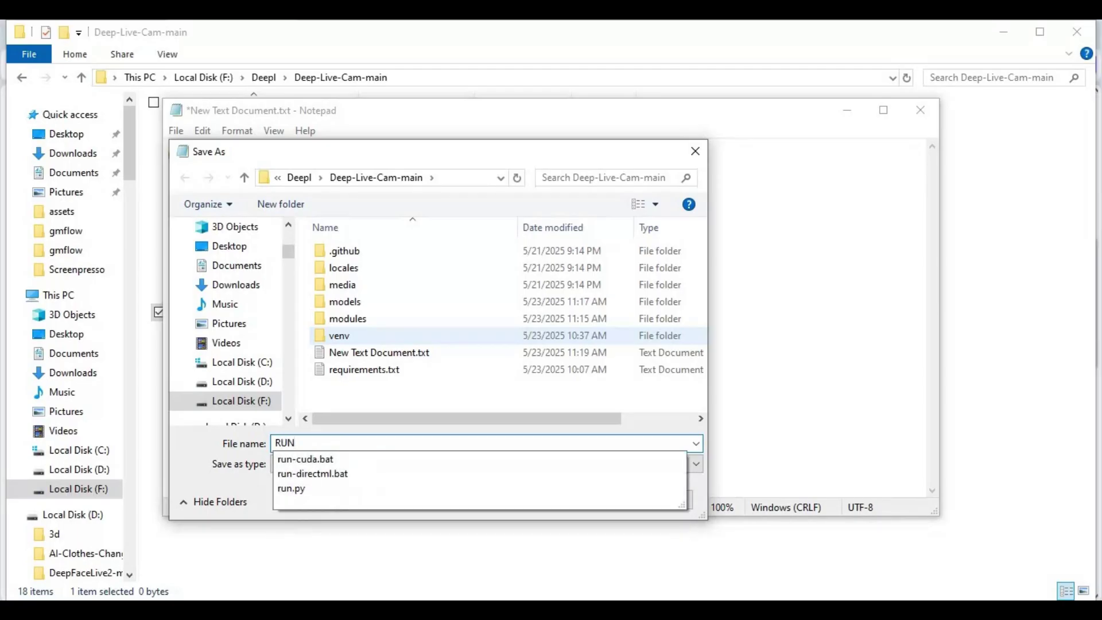
type(".bat")
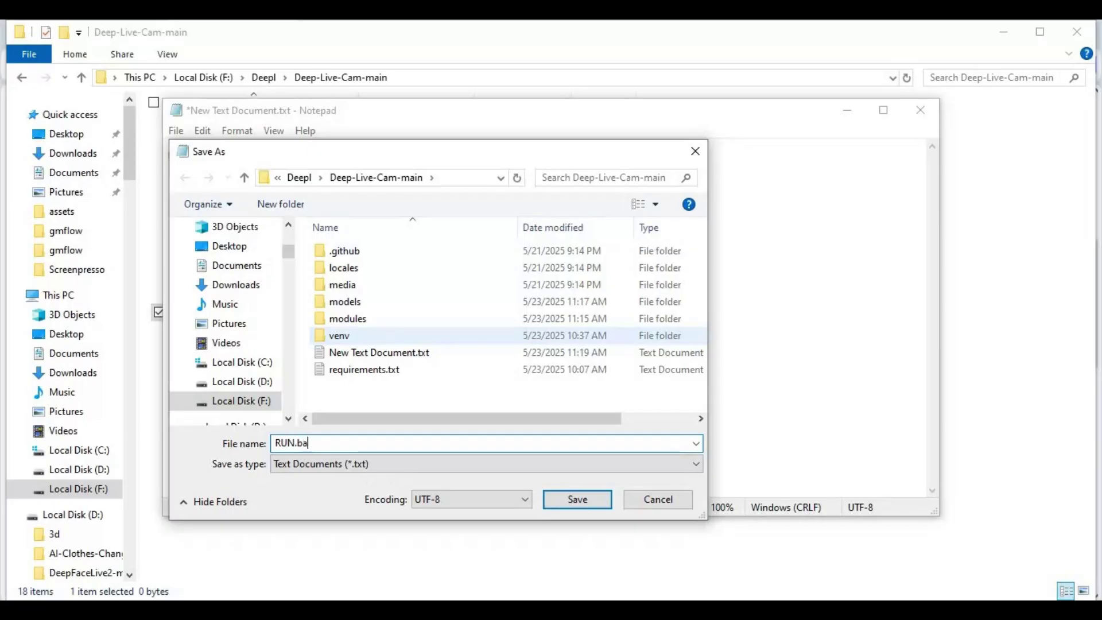
left_click(578, 499)
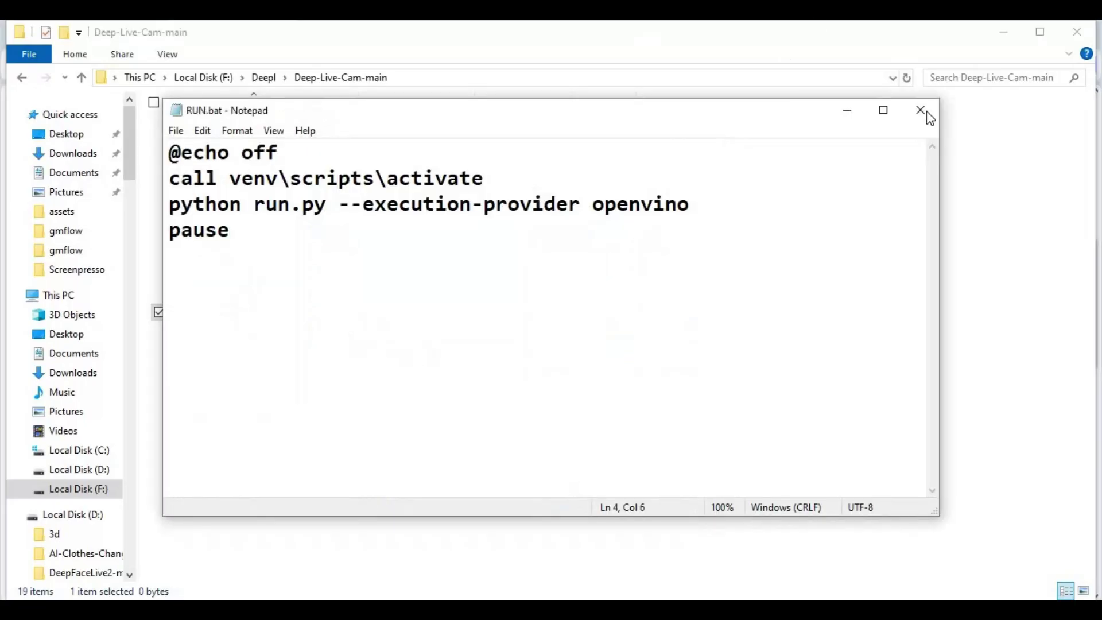
key("alt+F4")
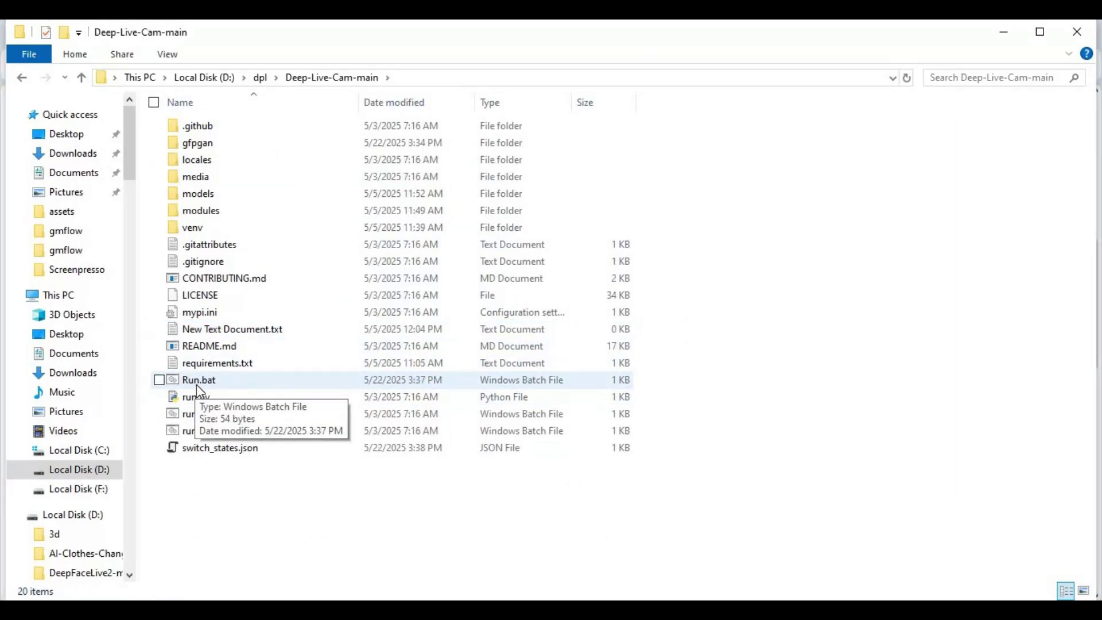
Launch Run.bat from D:\dpl\Deep-Live-Cam-main and load the woman's portrait as the source face
double_click(197, 385)
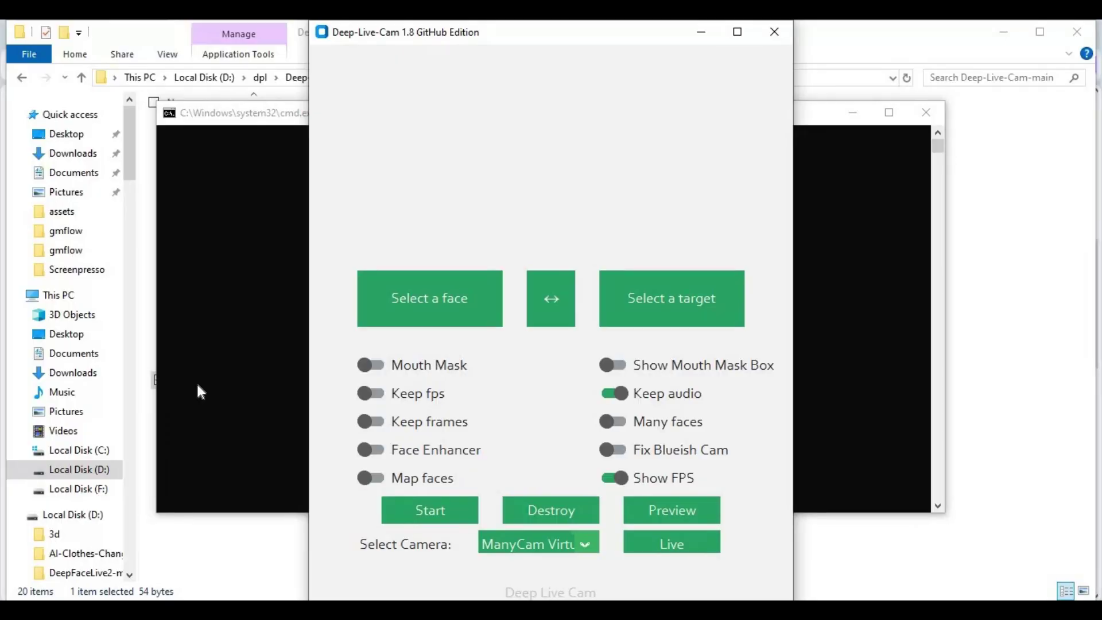
left_click(449, 307)
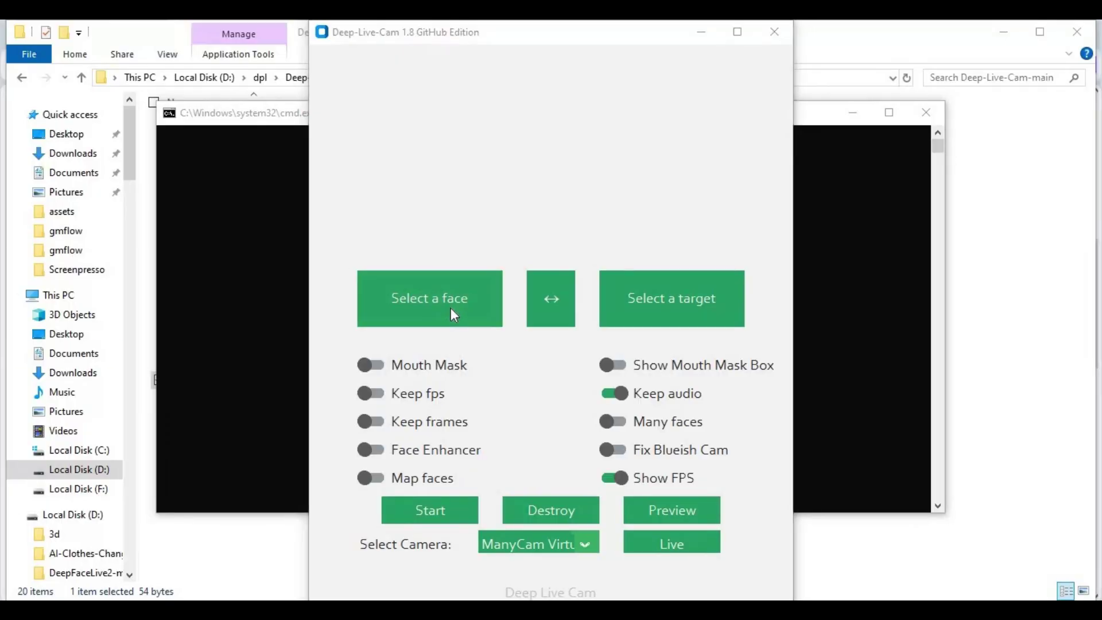
double_click(523, 249)
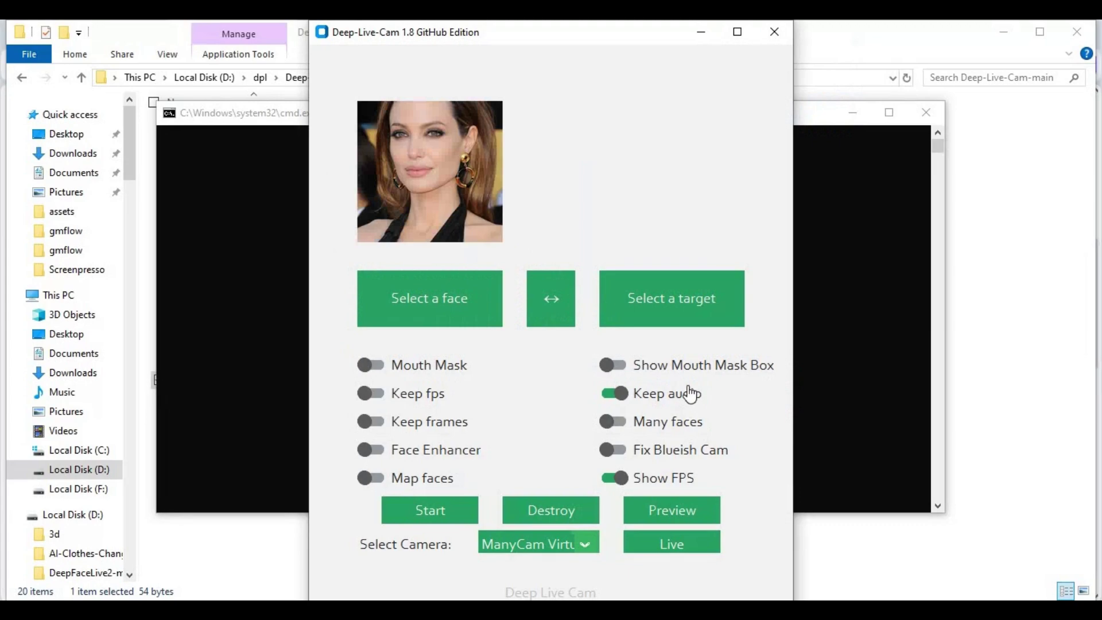
Choose ManyCam Virtual Webcam as the camera and start the live face swap
left_click(585, 544)
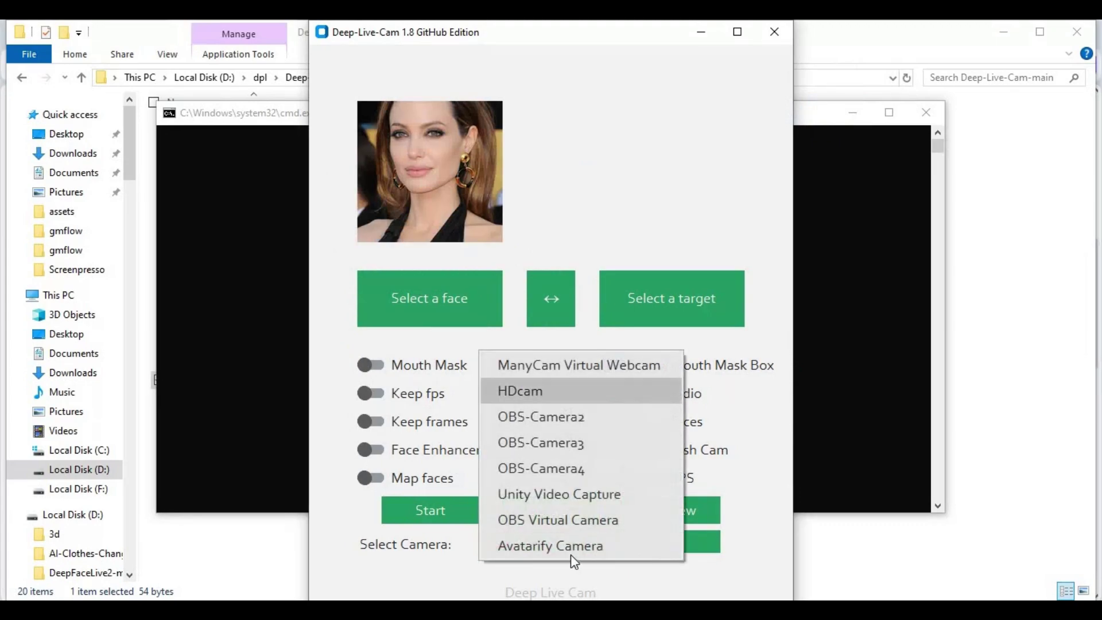
left_click(649, 364)
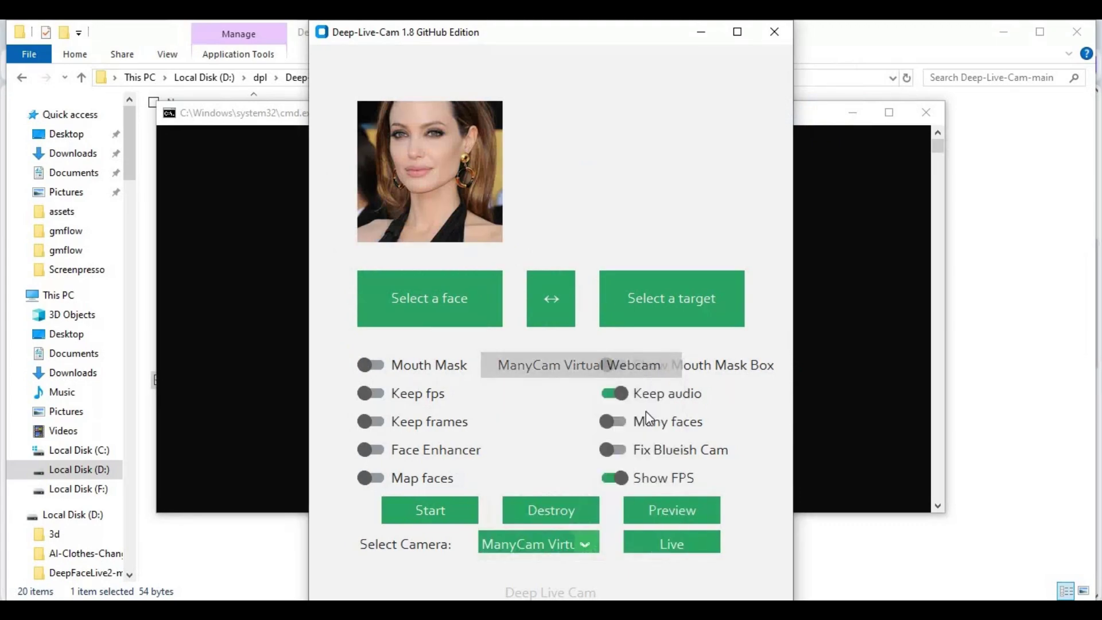
left_click(685, 548)
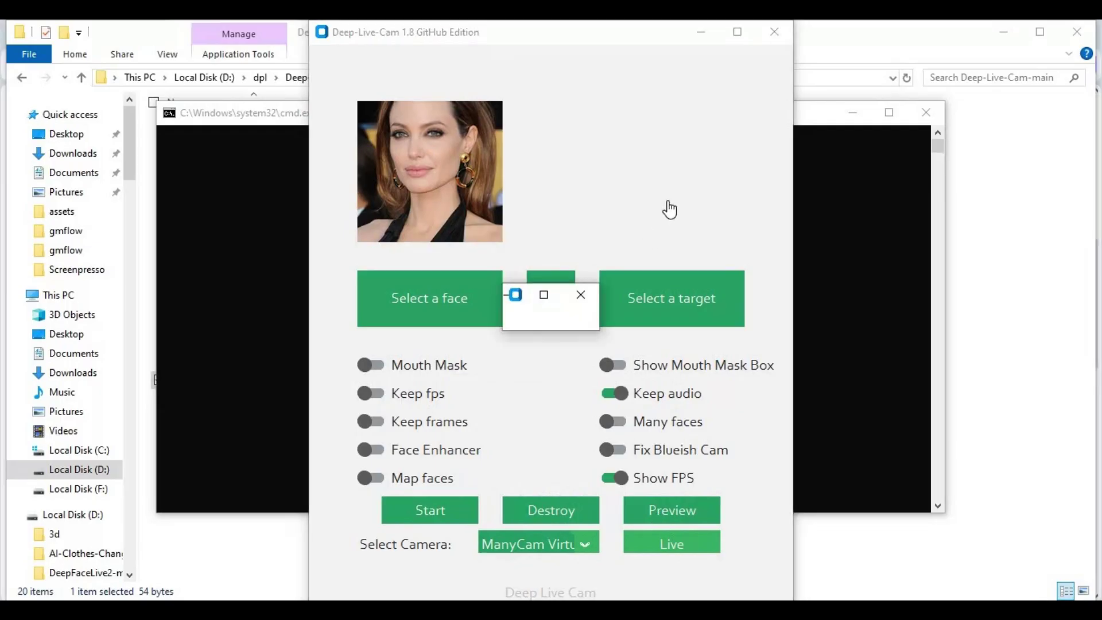